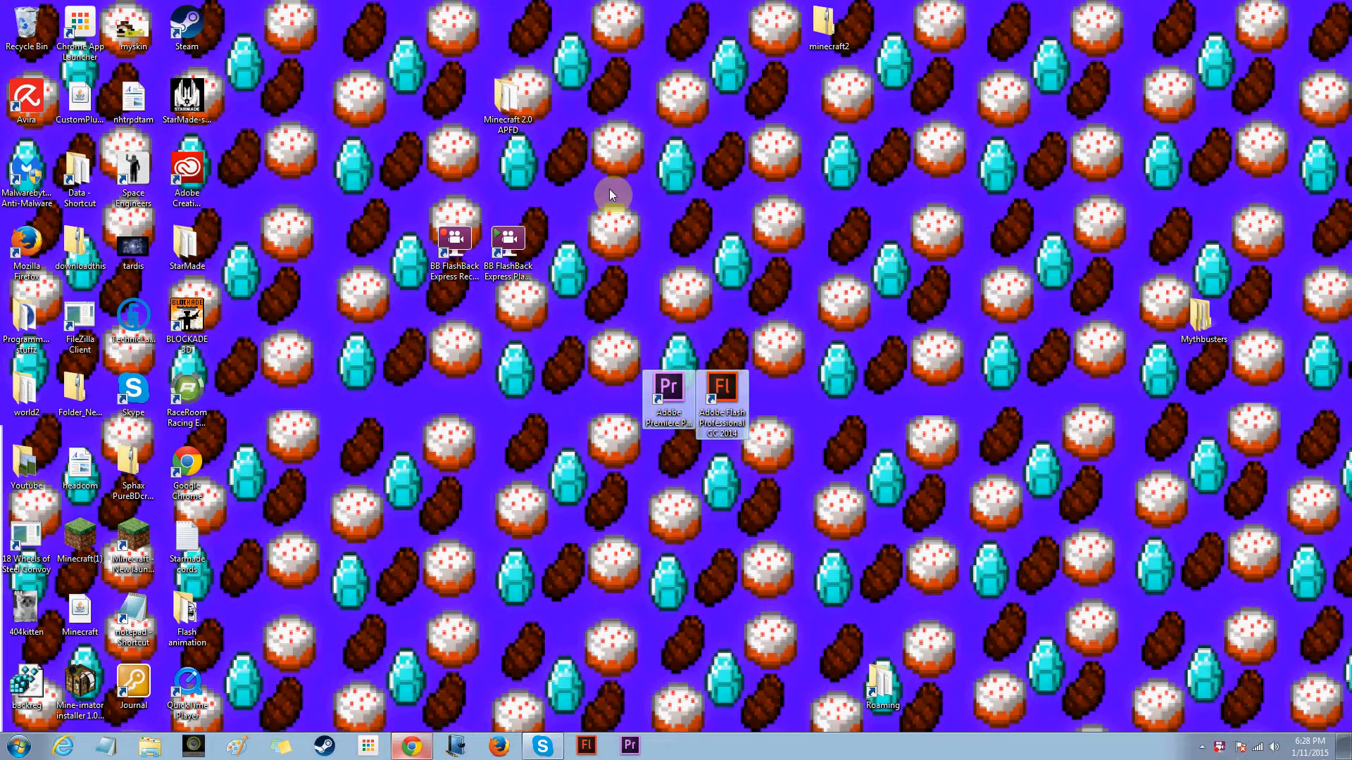
click(735, 403)
click(648, 383)
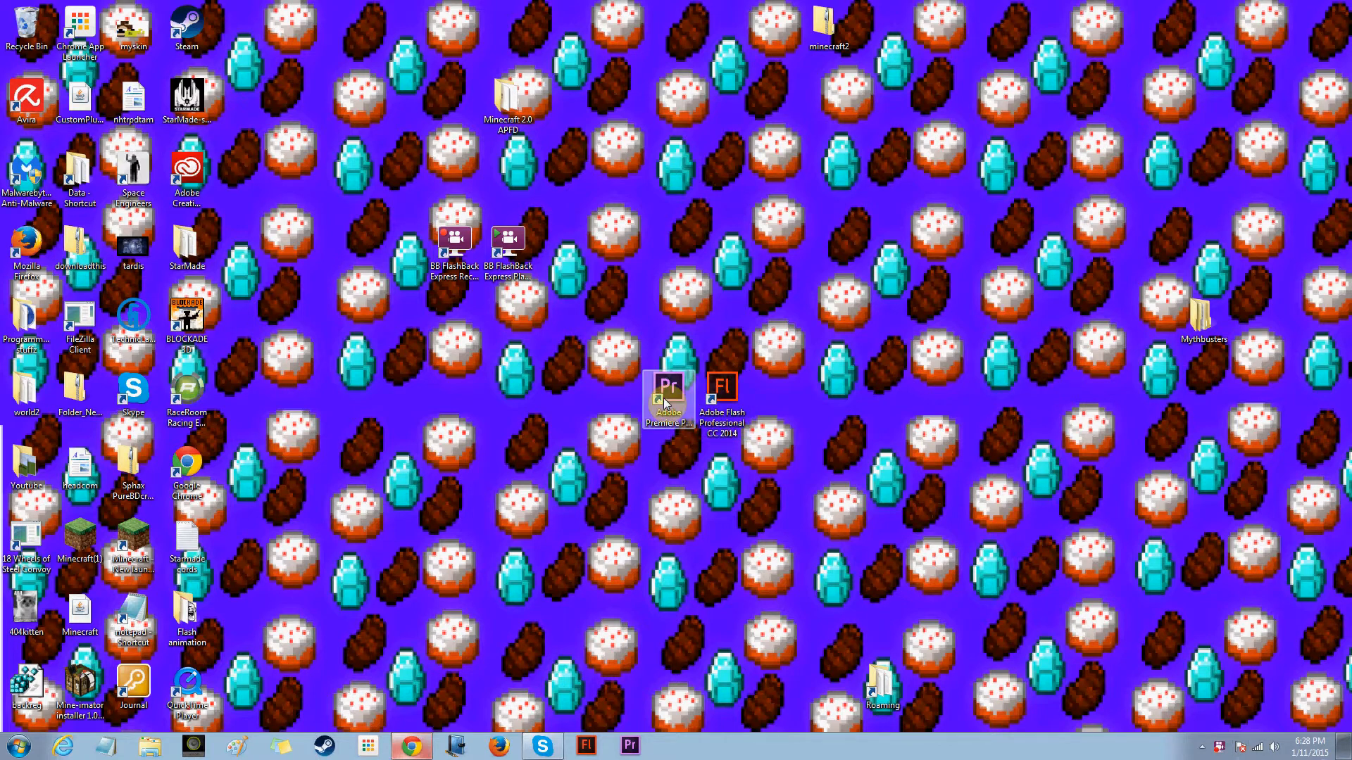
click(709, 438)
click(666, 465)
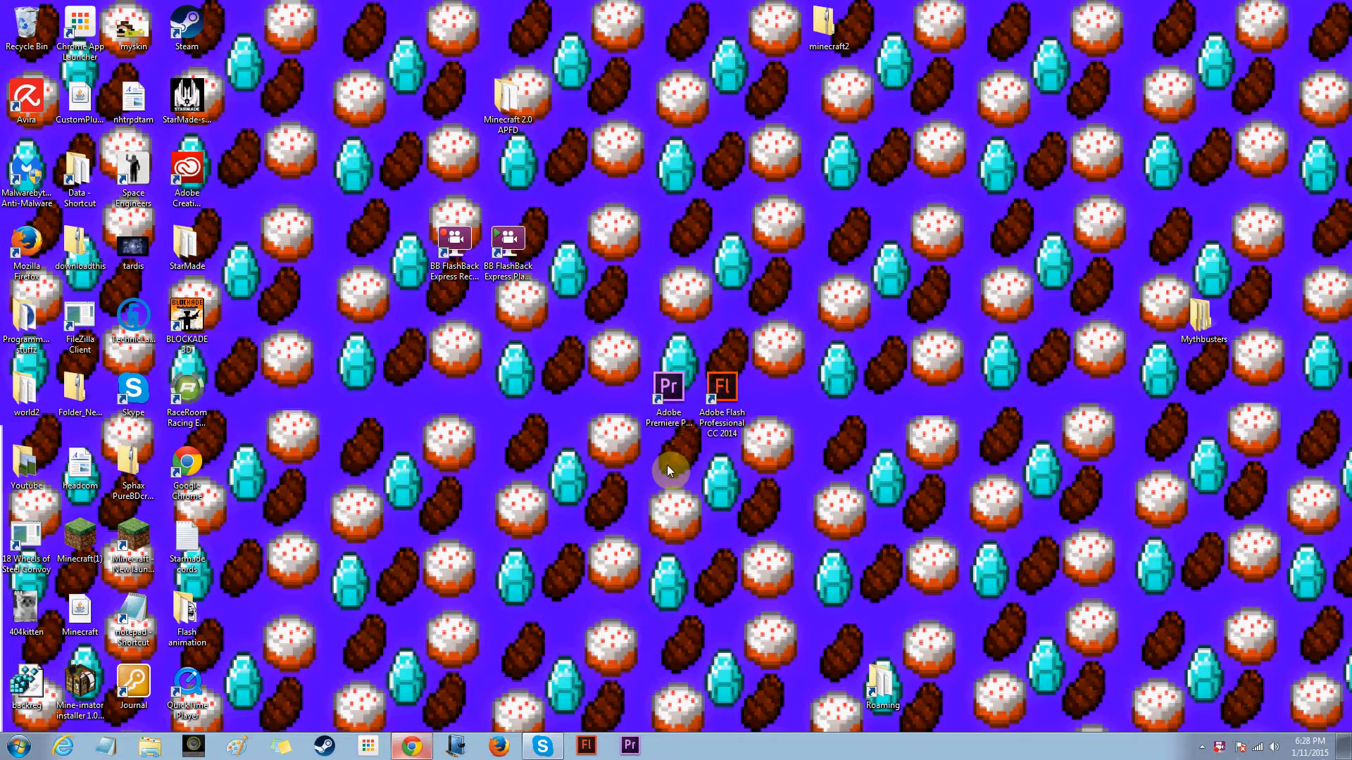
Place the Adobe Creative Cloud desktop shortcut beside Adobe Premiere and move the Minecraft 2.0 APFD folder into the spot it vacated.
click(186, 176)
drag(611, 417, 613, 415)
click(515, 107)
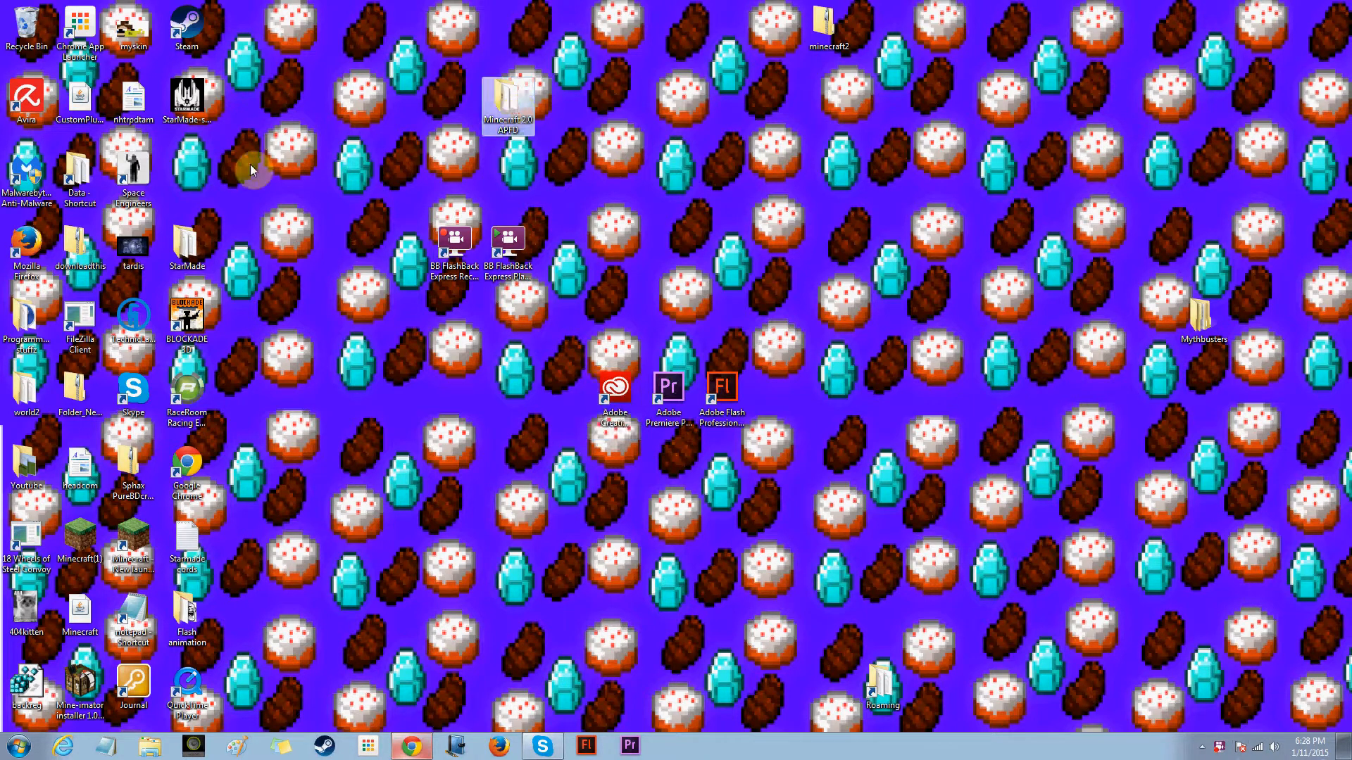
drag(200, 176, 193, 177)
click(373, 366)
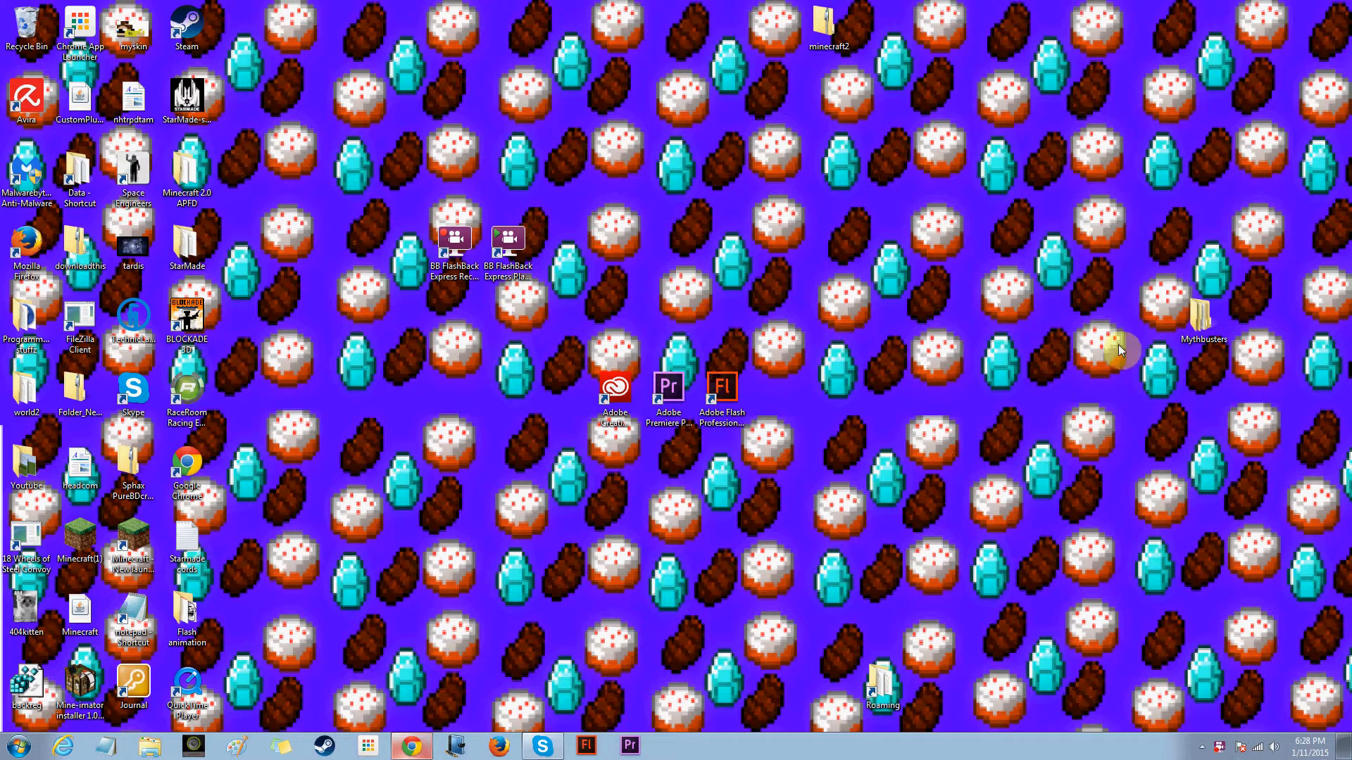
Move the Mythbusters folder up beside minecraft2 and the minecraft2 folder beside the Steam shortcut.
click(1201, 316)
drag(921, 44, 908, 40)
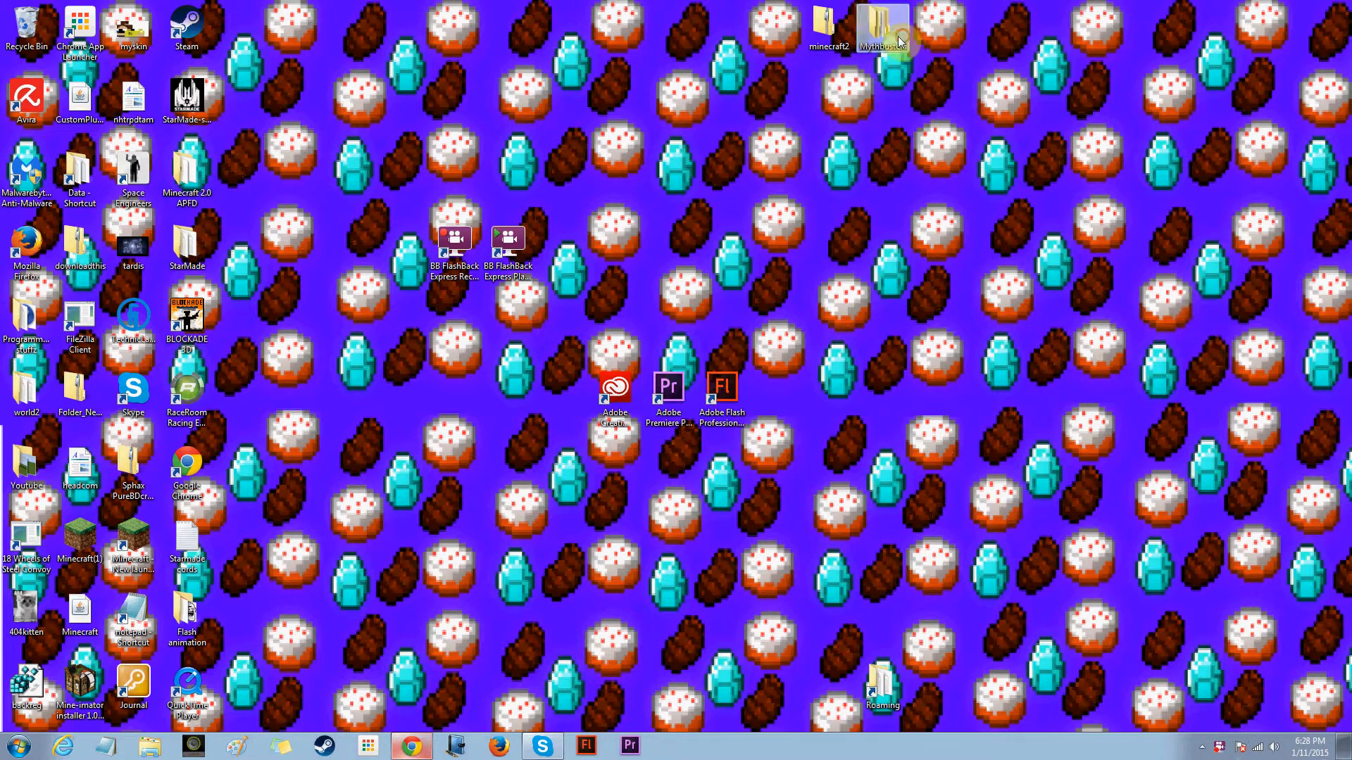
drag(794, 27, 365, 62)
click(829, 25)
drag(240, 32, 238, 31)
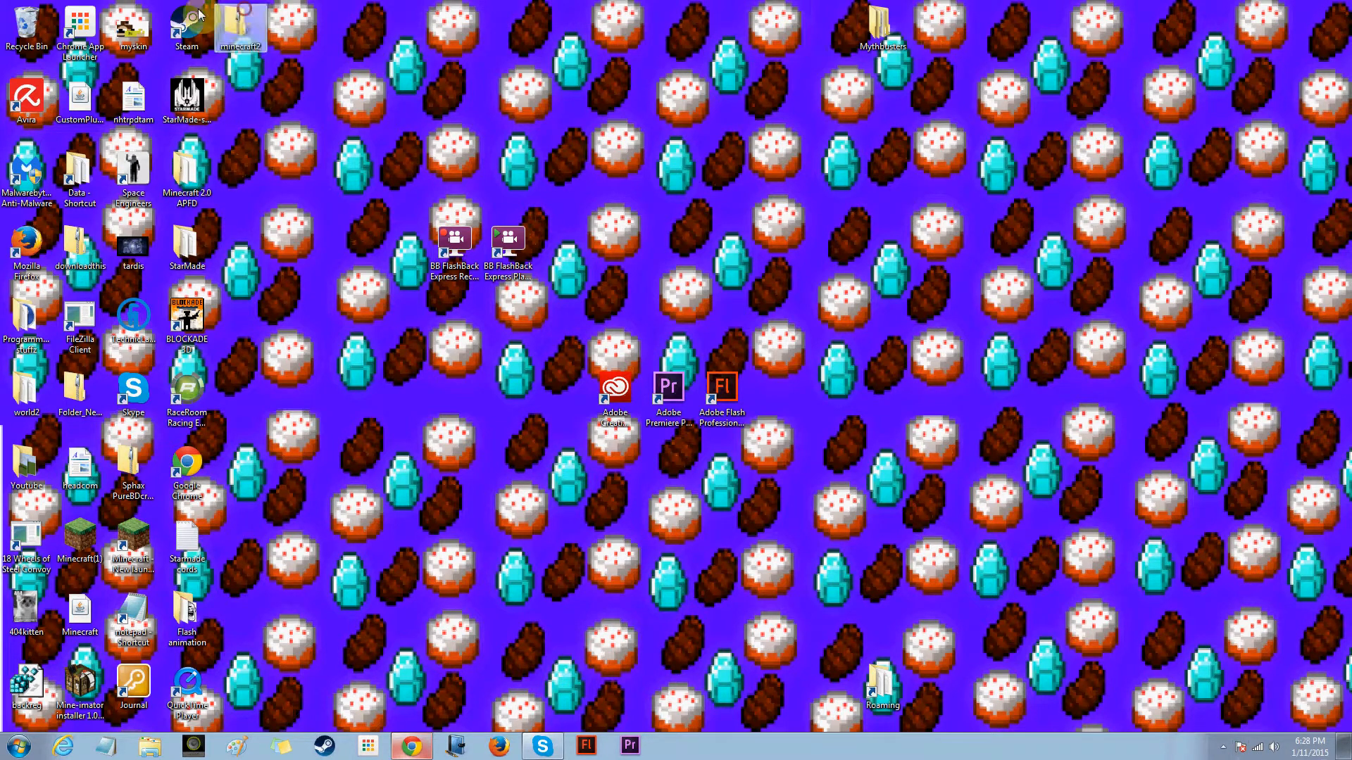
Arrange the Adobe Flash Professional, Premiere and Creative Cloud shortcuts in one column in the desktop area away from the other icons.
drag(722, 394, 1204, 176)
drag(662, 402, 1197, 265)
click(600, 418)
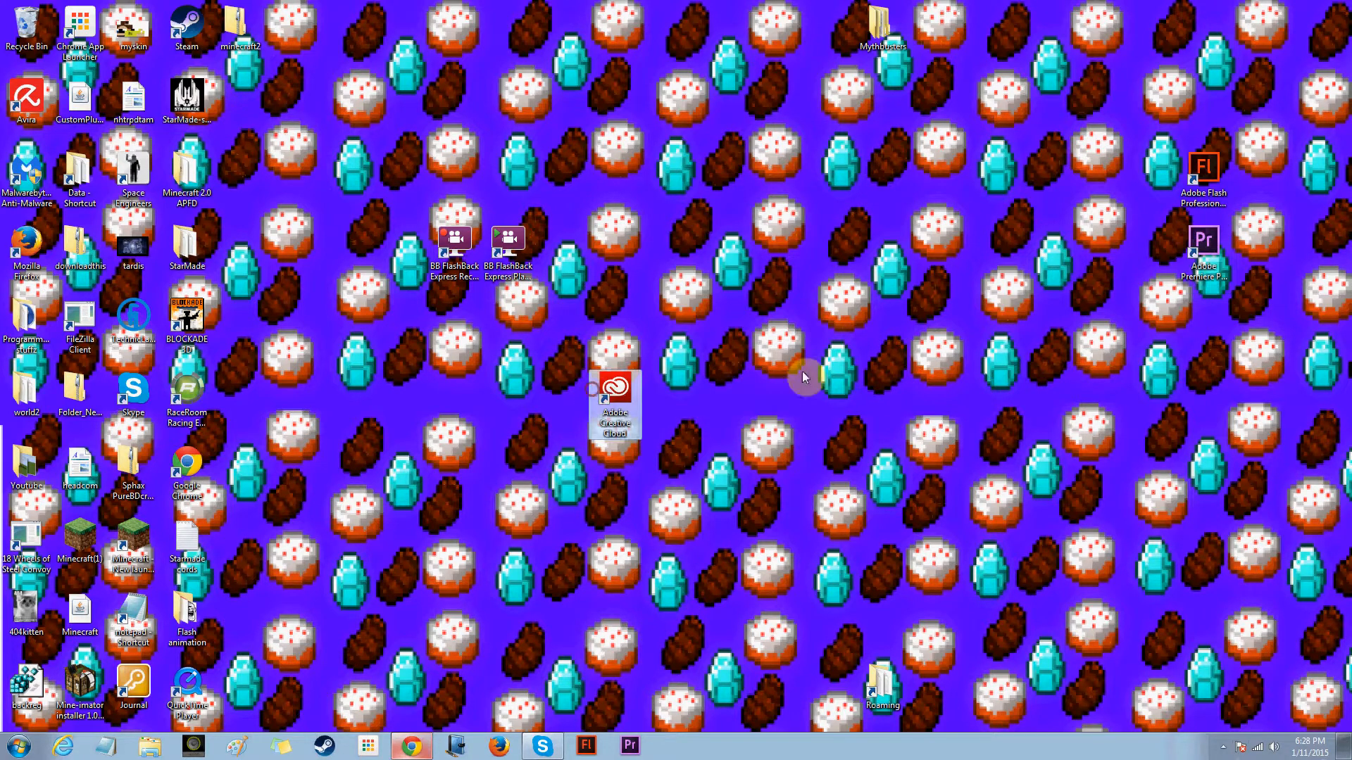
drag(1189, 318, 1190, 320)
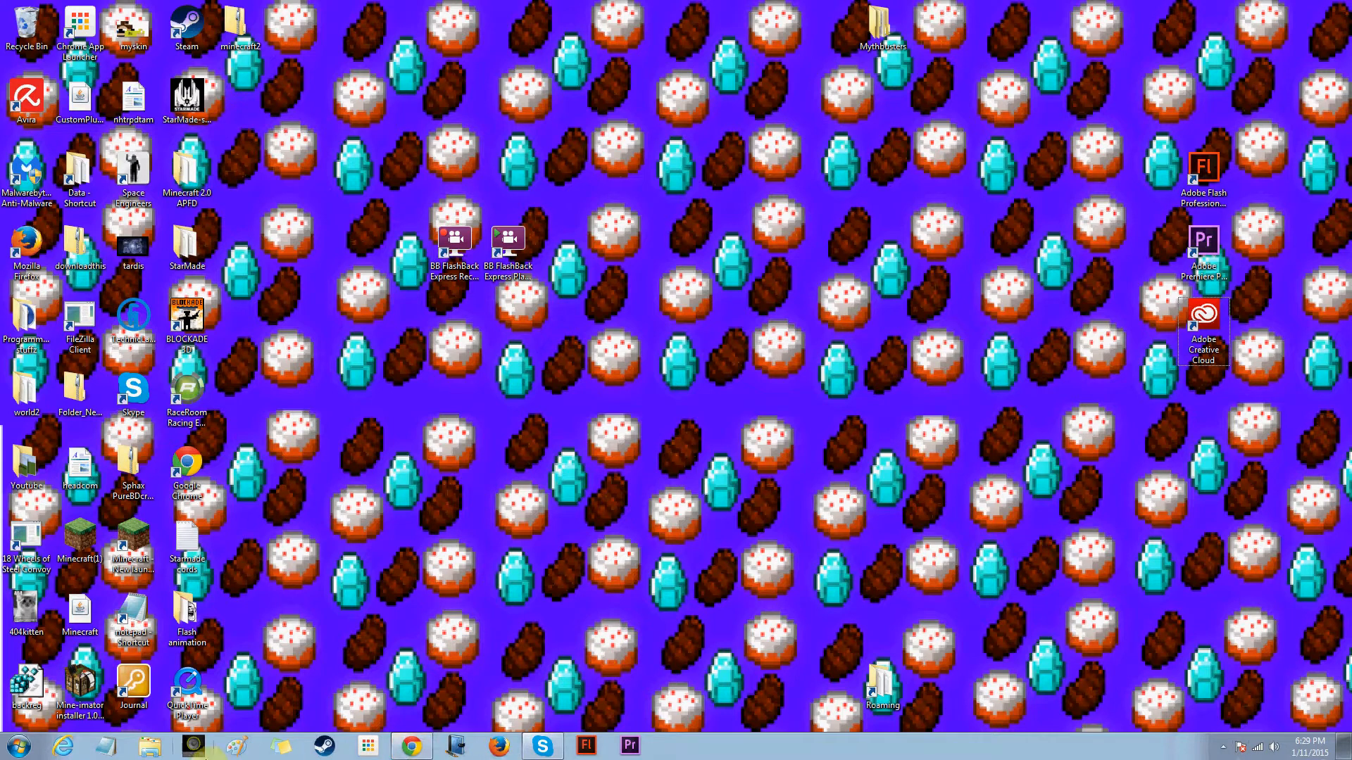
Move the Paint shortcut to the end of the taskbar and open Paint.
drag(236, 754, 619, 754)
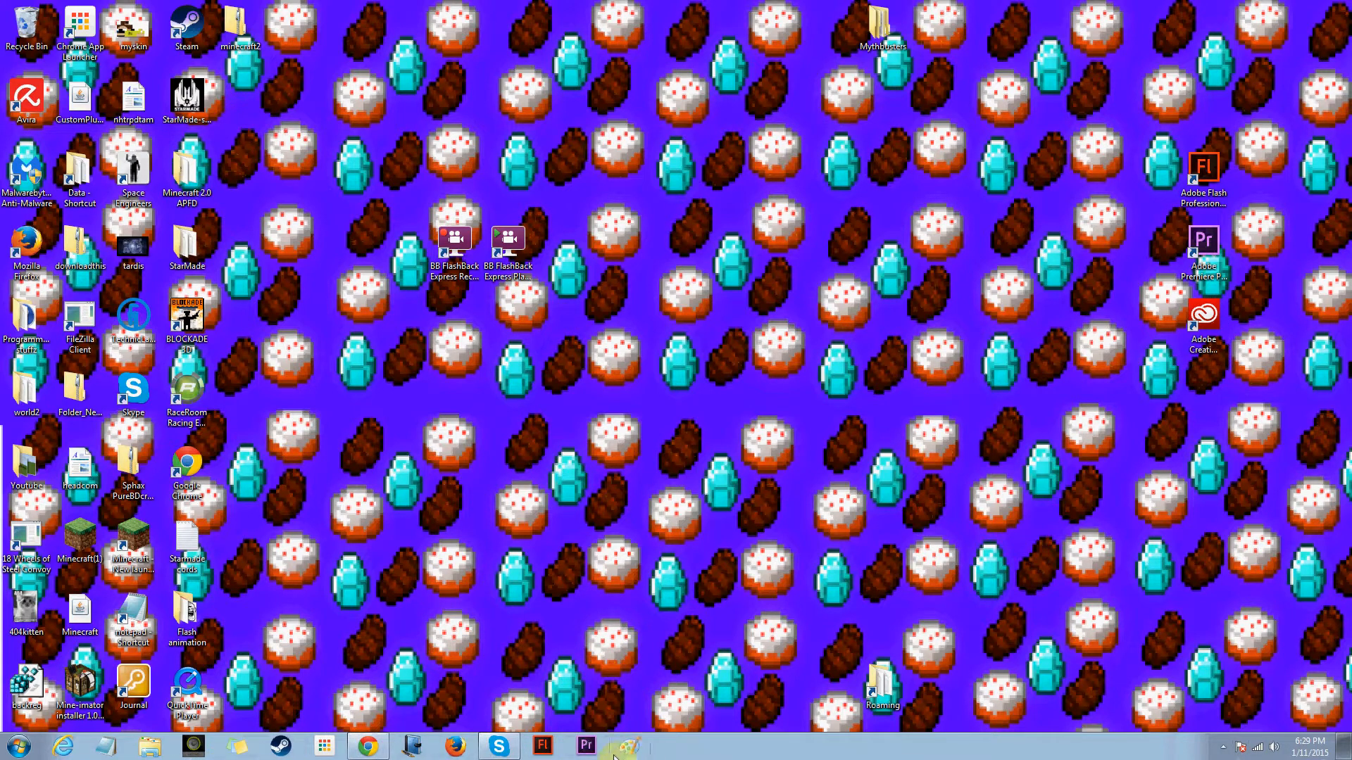
click(629, 752)
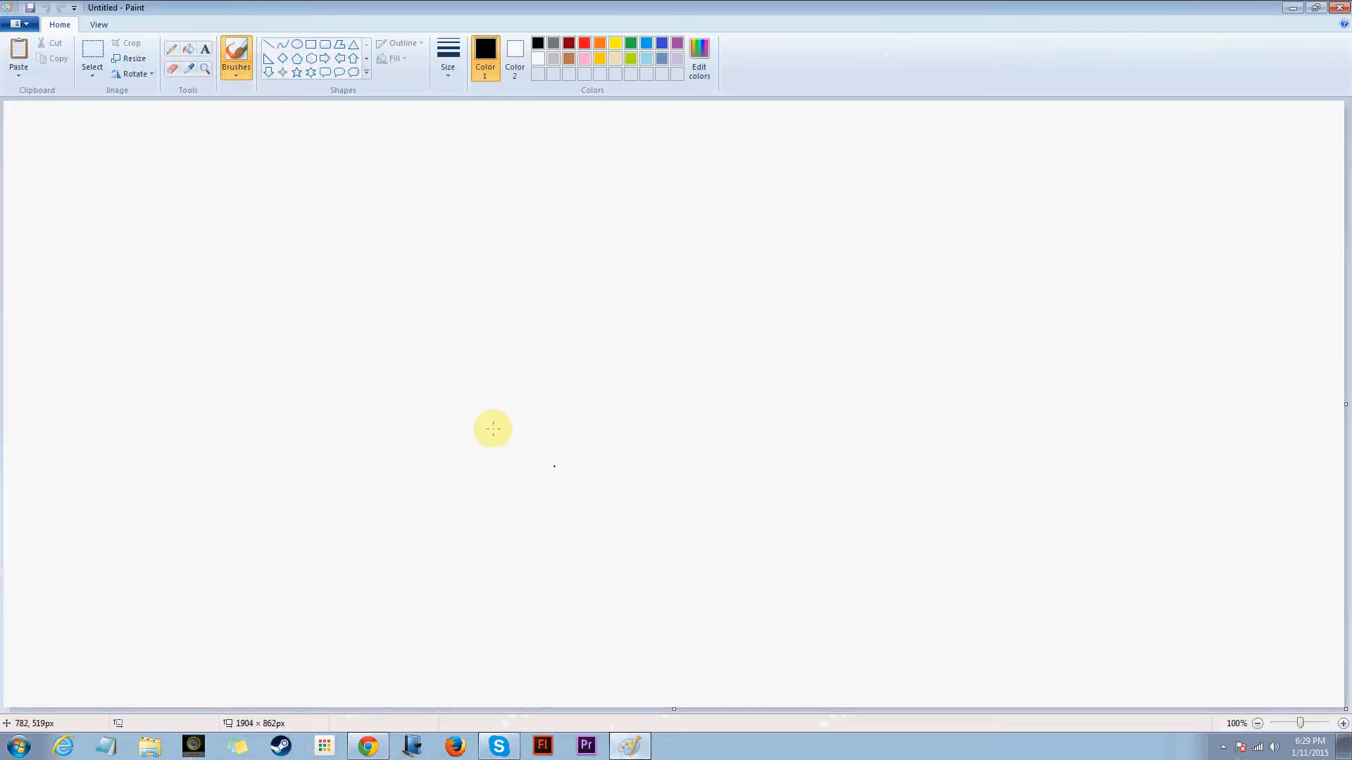
Draw a smiling black figure with a body, legs and one raised arm, and close Paint without saving the drawing.
mouse_move(528, 270)
mouse_down()
mouse_move(552, 305)
mouse_move(529, 272)
mouse_move(503, 298)
mouse_move(529, 304)
mouse_move(528, 324)
mouse_up()
mouse_move(499, 382)
mouse_down()
mouse_move(498, 413)
mouse_move(513, 411)
mouse_up()
mouse_move(512, 368)
mouse_down()
mouse_move(530, 389)
mouse_move(512, 417)
mouse_move(495, 415)
mouse_move(512, 430)
mouse_move(540, 421)
mouse_move(532, 447)
mouse_move(535, 435)
mouse_move(501, 453)
mouse_up()
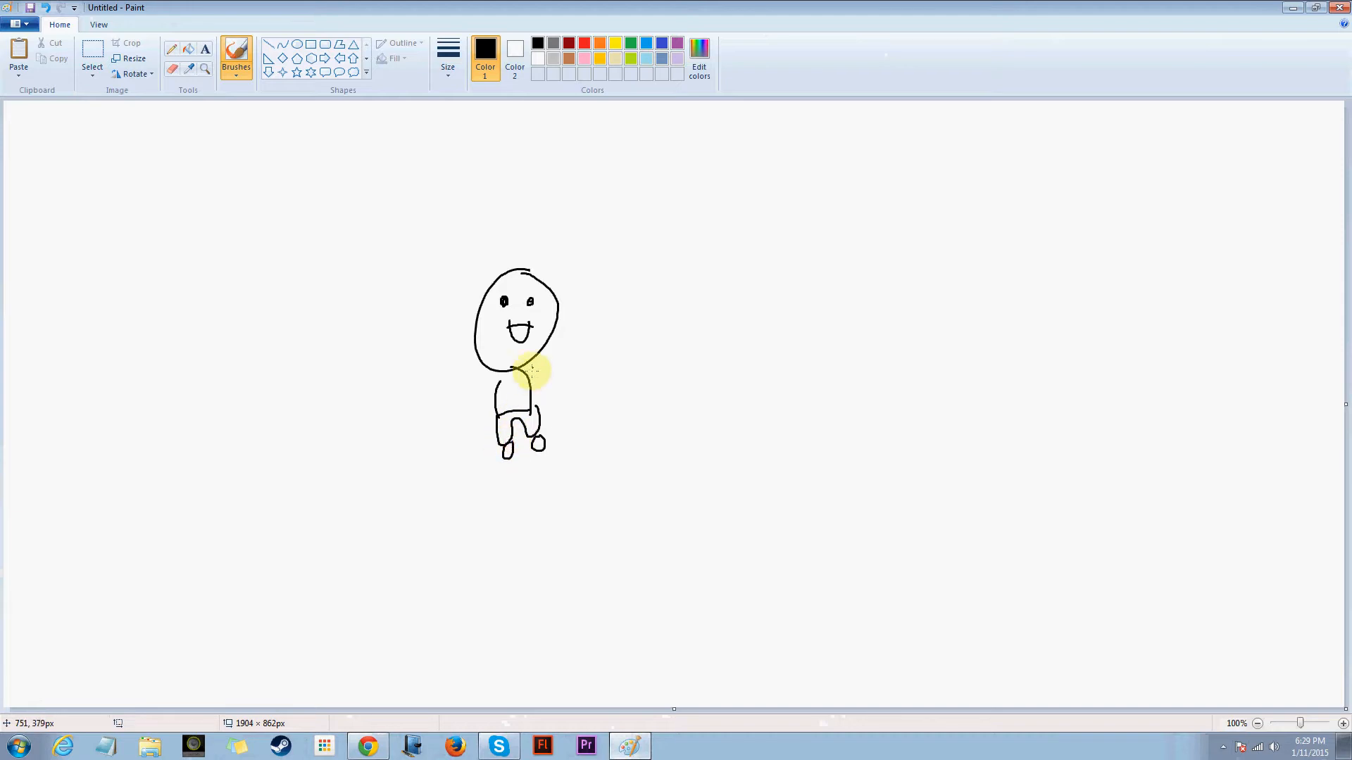
drag(529, 377, 536, 389)
drag(554, 341, 559, 352)
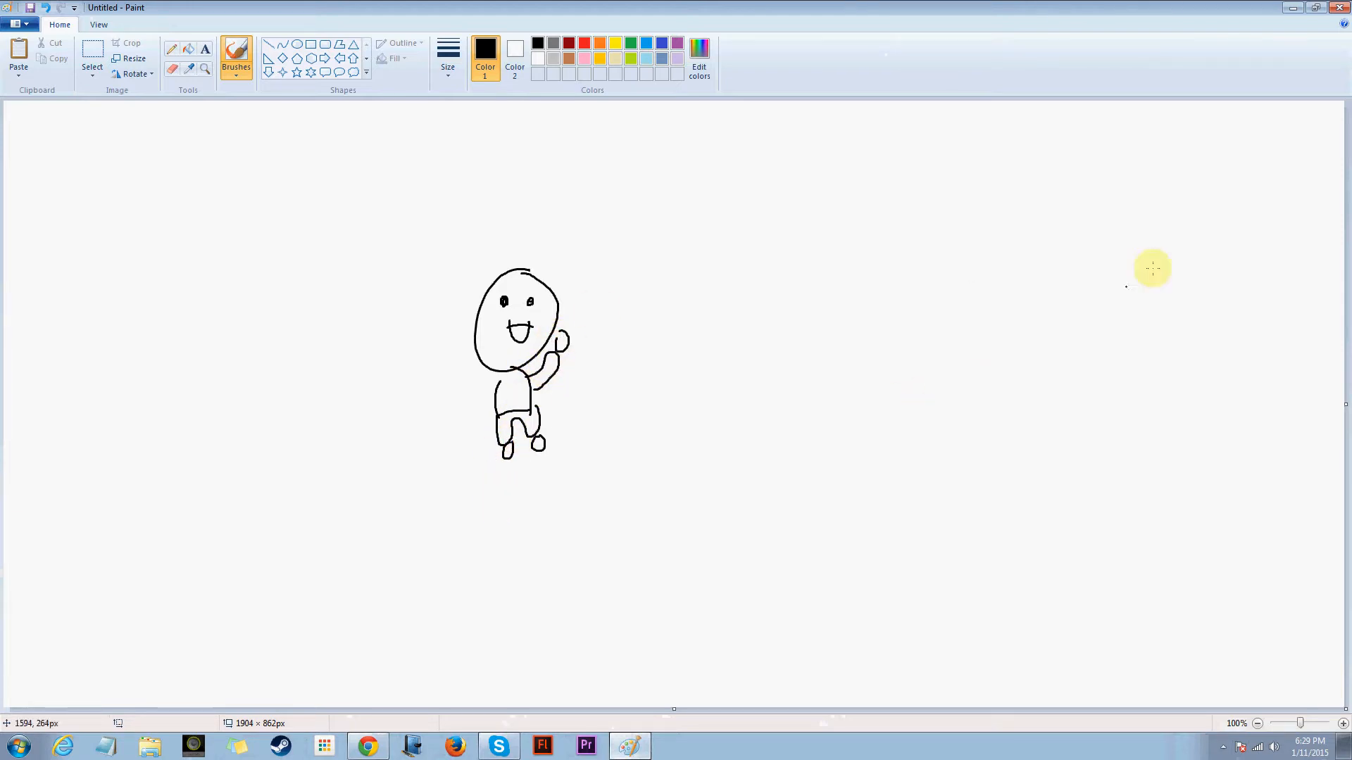
click(1338, 7)
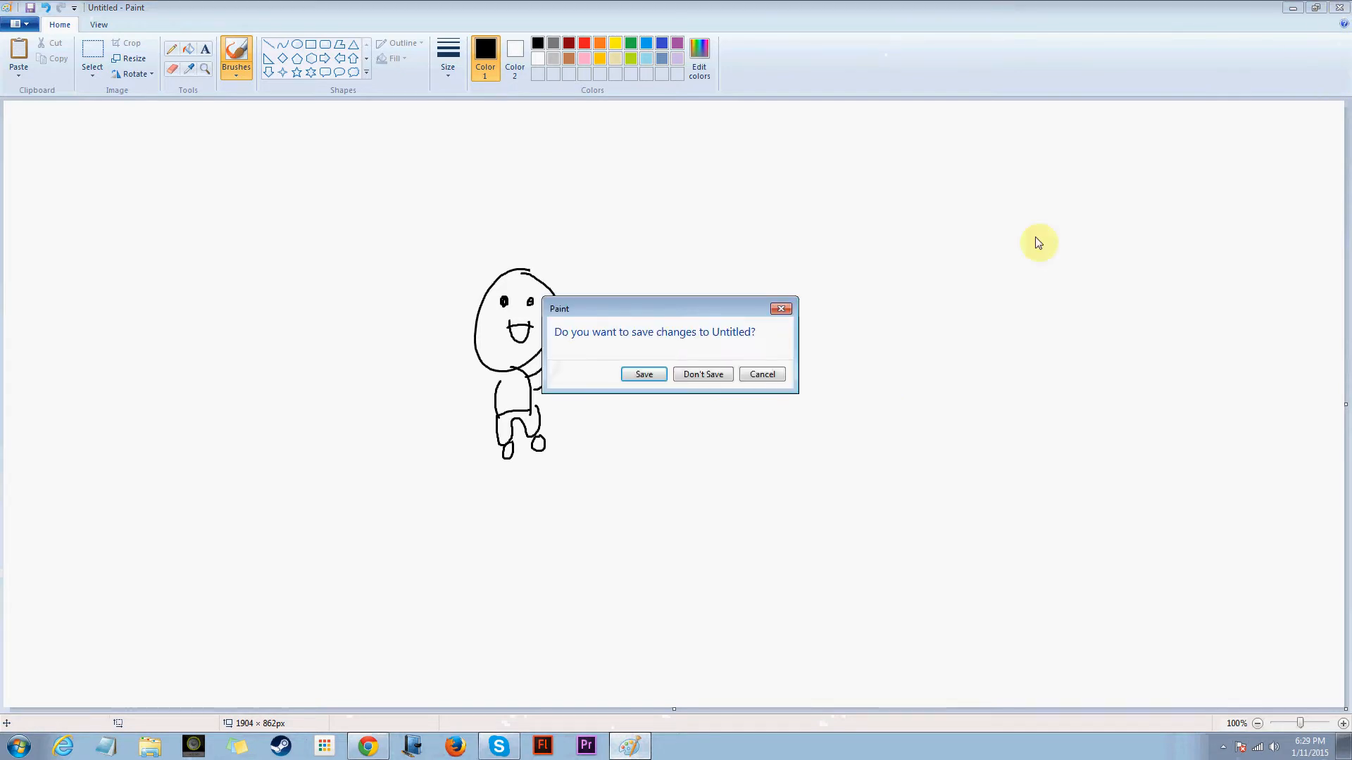
click(704, 374)
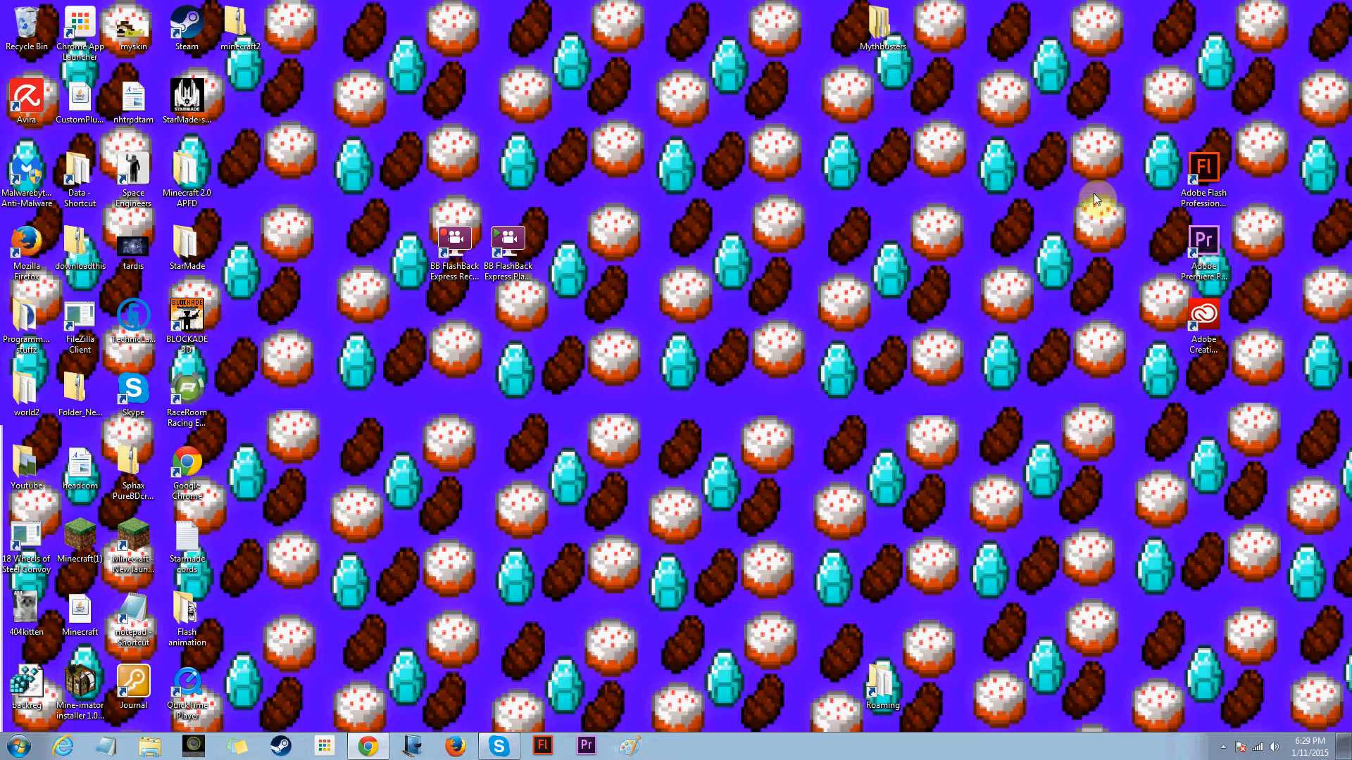
Open Adobe Flash Professional CC 2014, create a new ActionScript 3.0 document and continue the trial.
double_click(1200, 179)
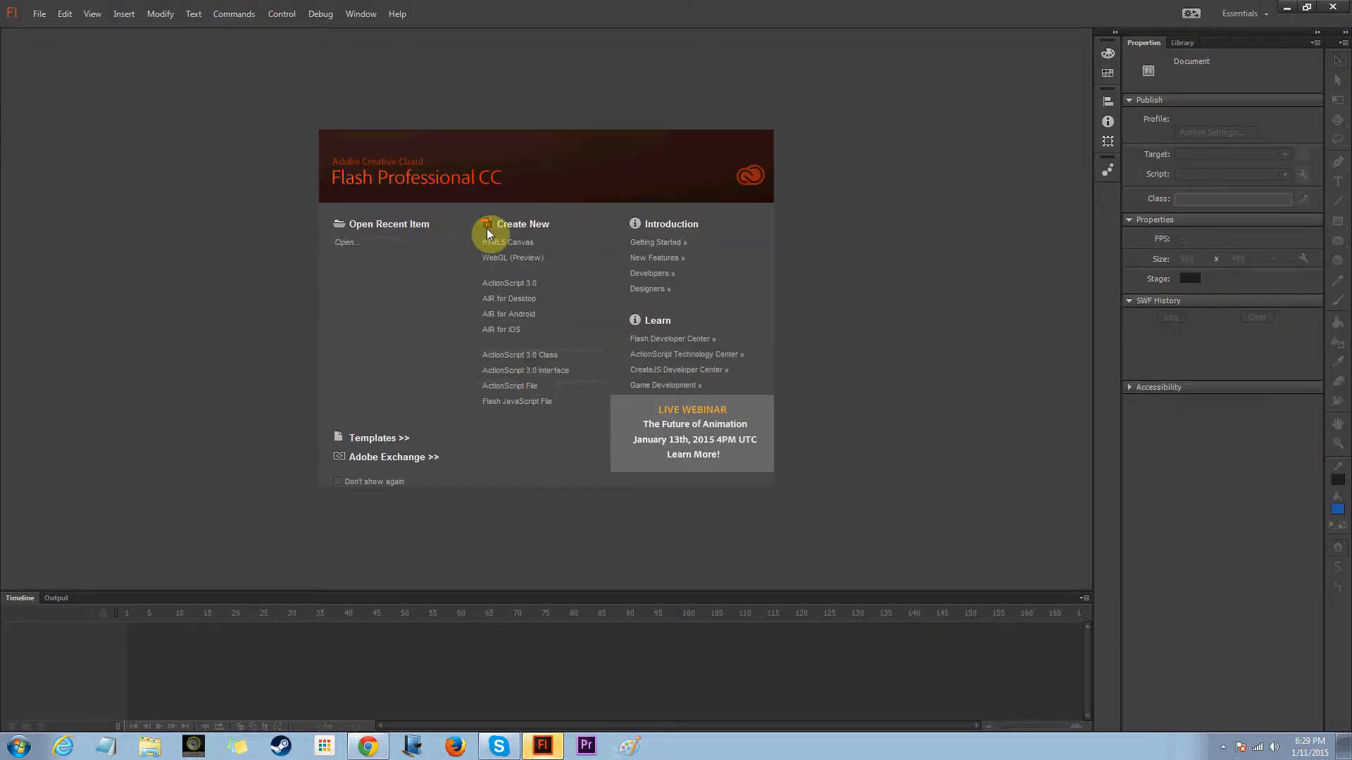
click(512, 282)
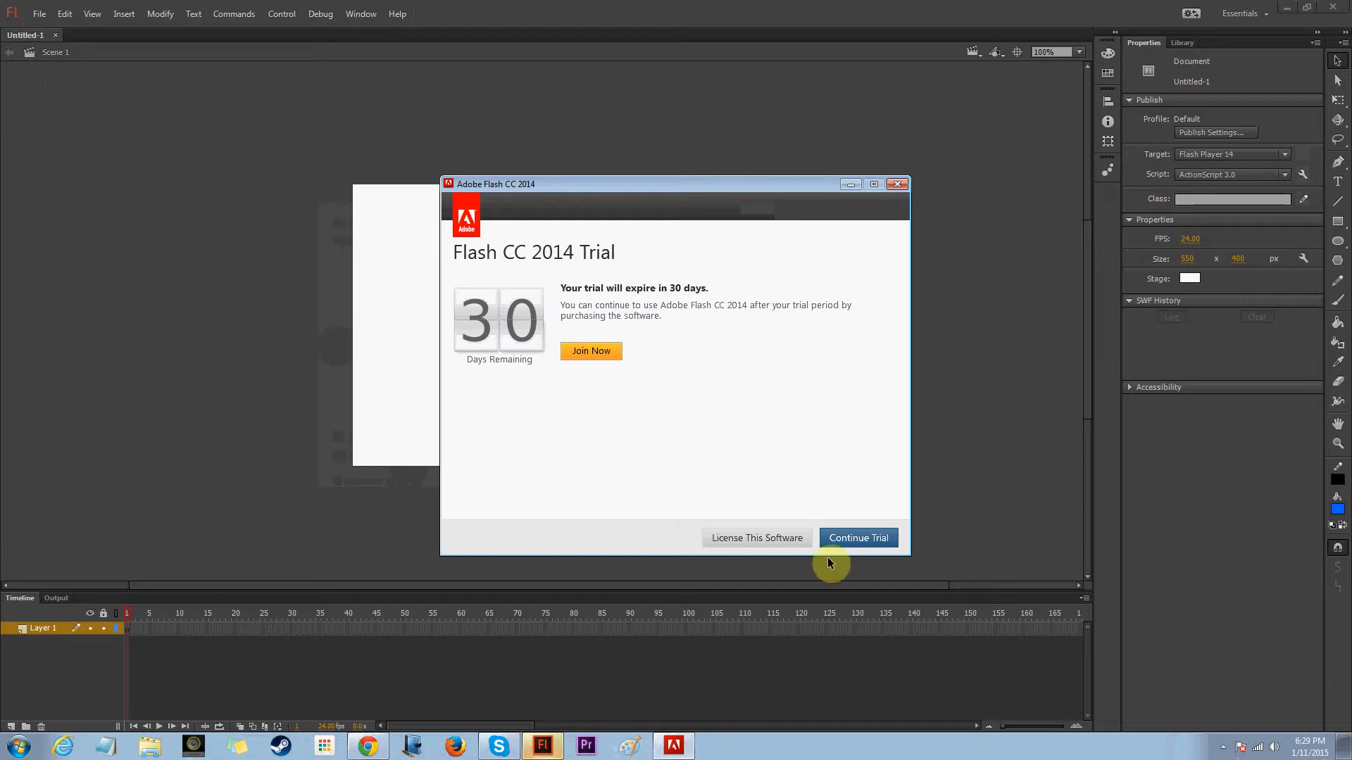
click(858, 539)
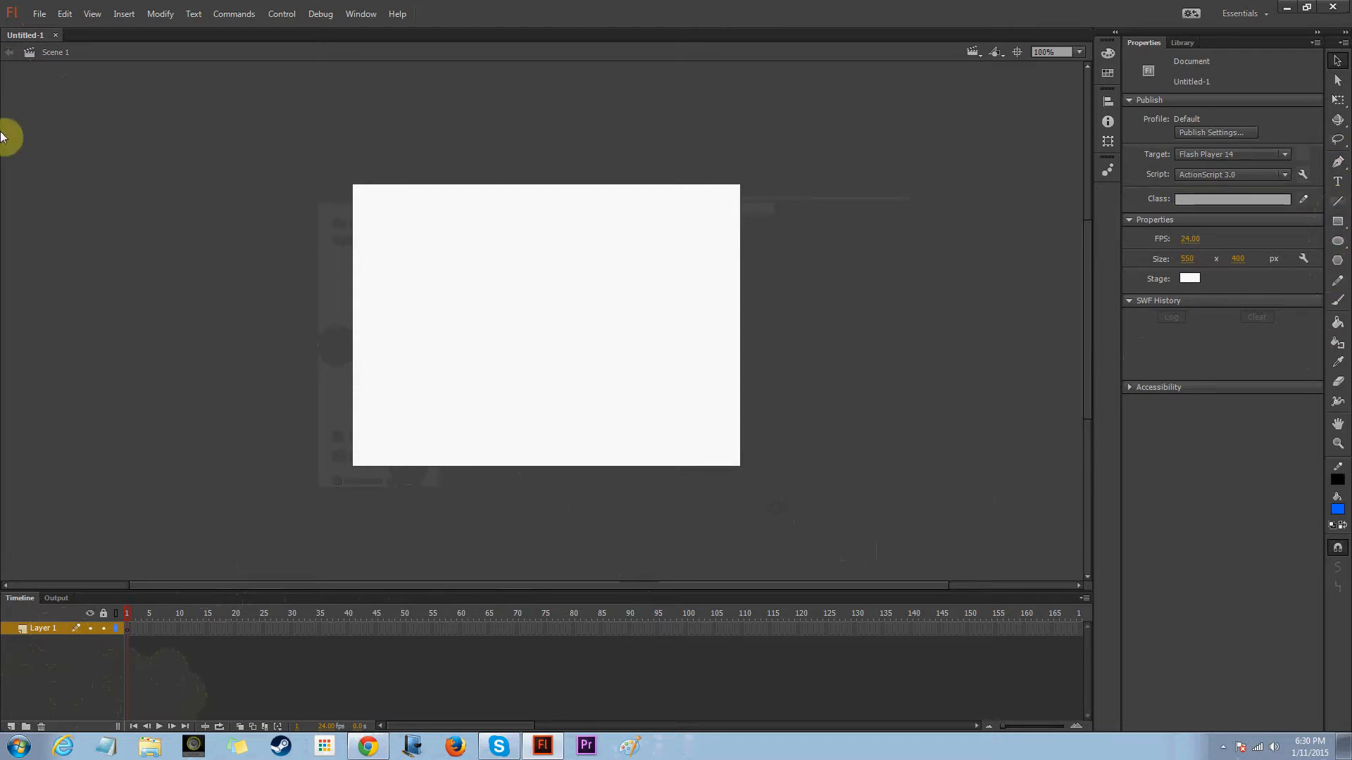
Choose the Brush tool and set its fill colour to orange.
click(1339, 302)
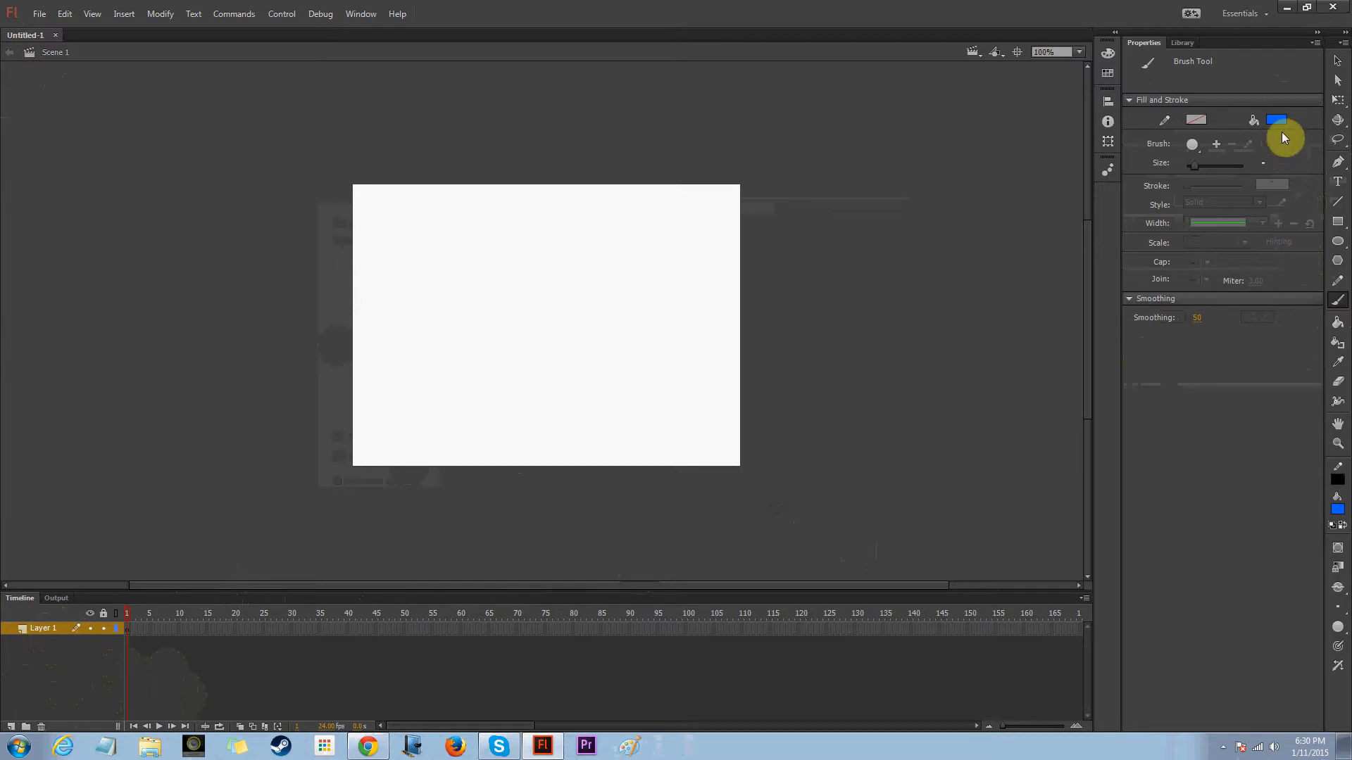
click(1271, 122)
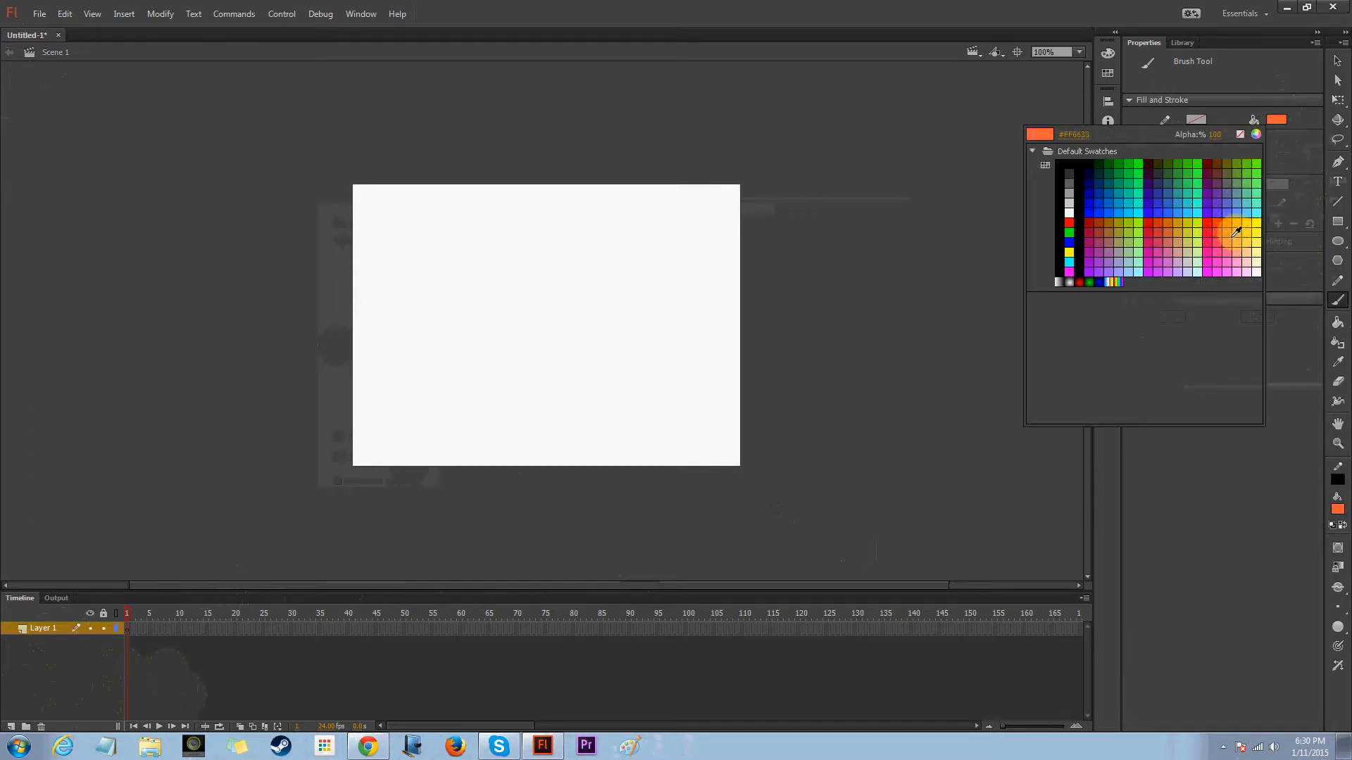
click(1233, 232)
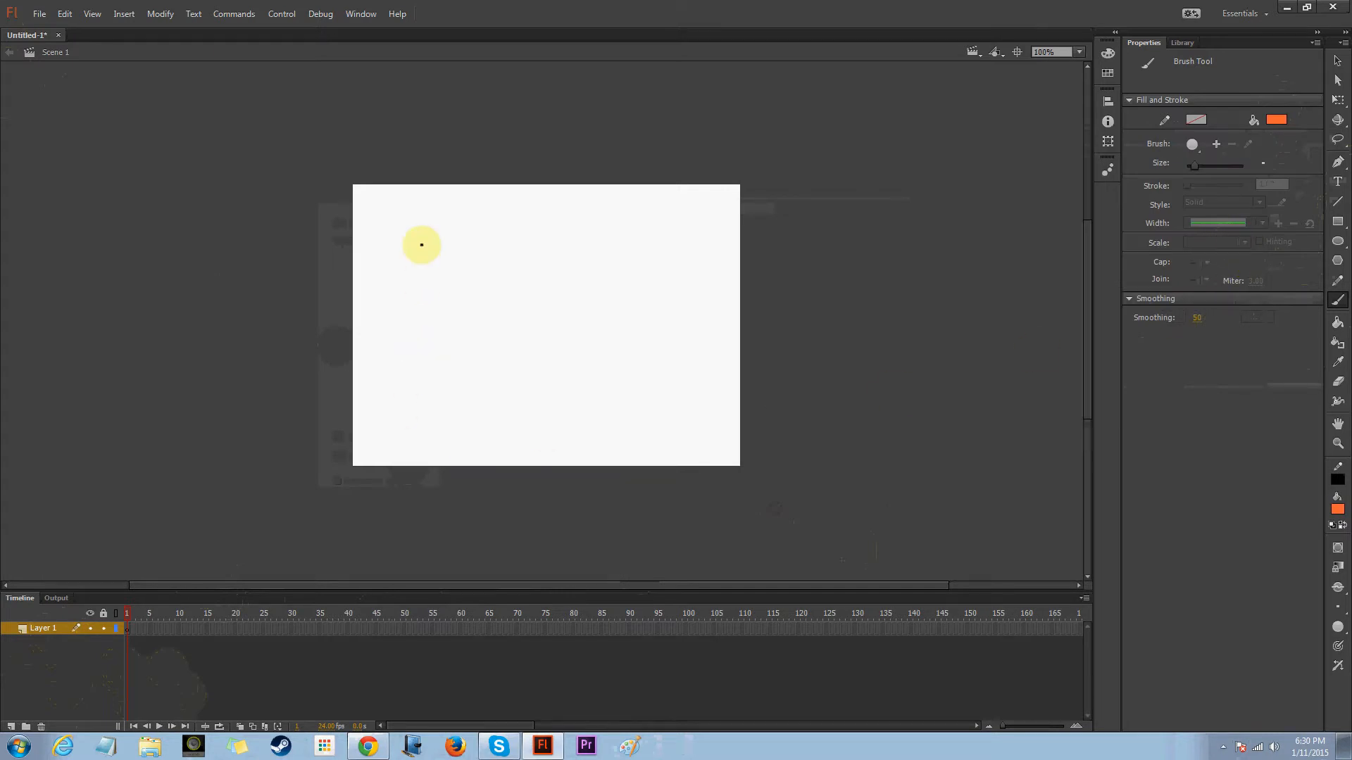
Draw an orange stick figure with head, arms and legs near the middle of the stage on frame 1.
click(149, 613)
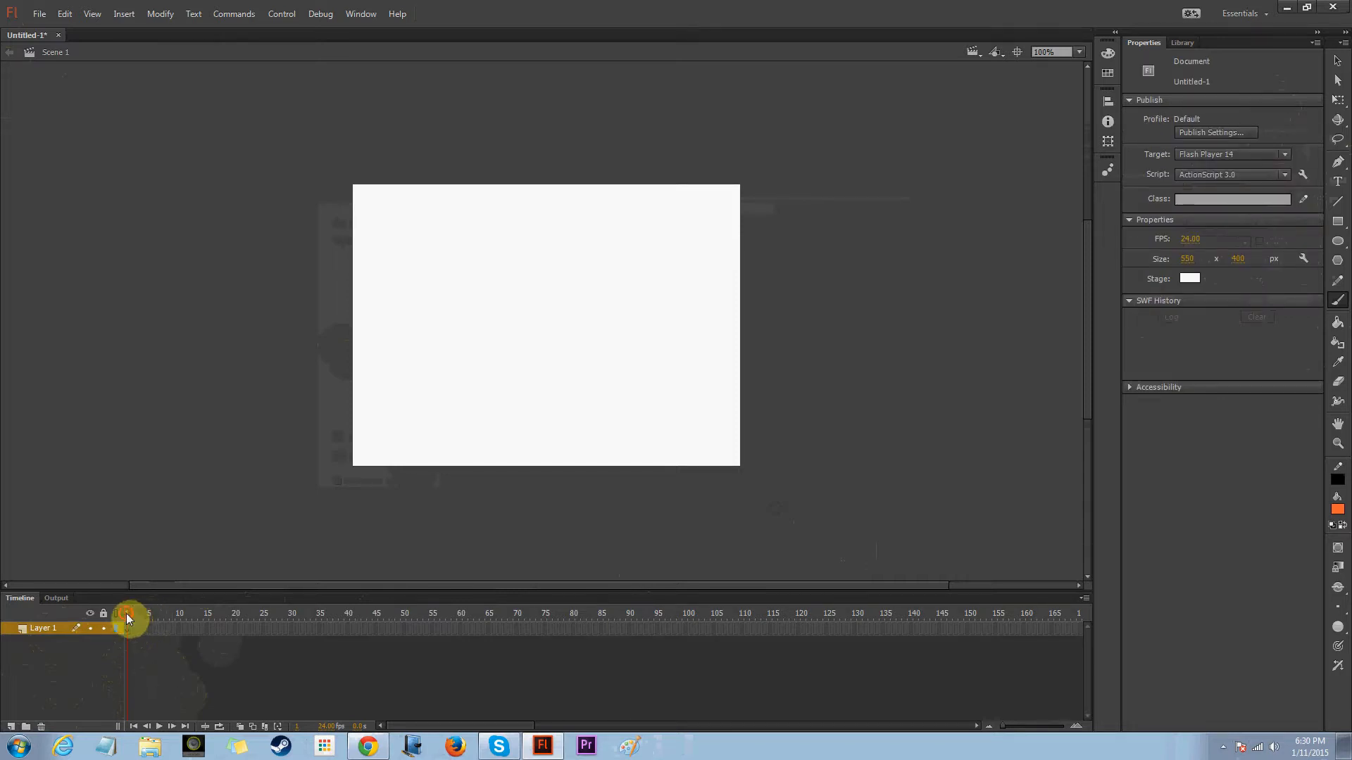
click(157, 628)
click(125, 630)
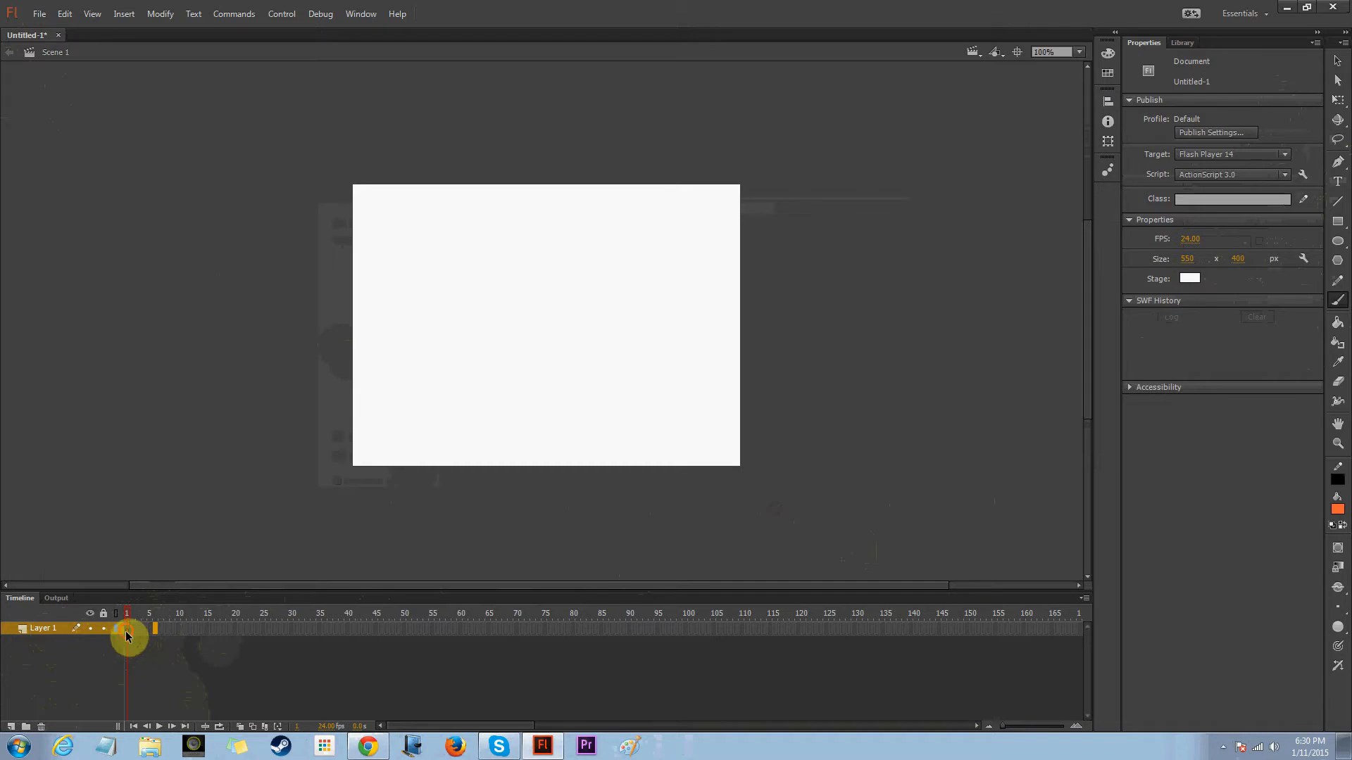
click(189, 670)
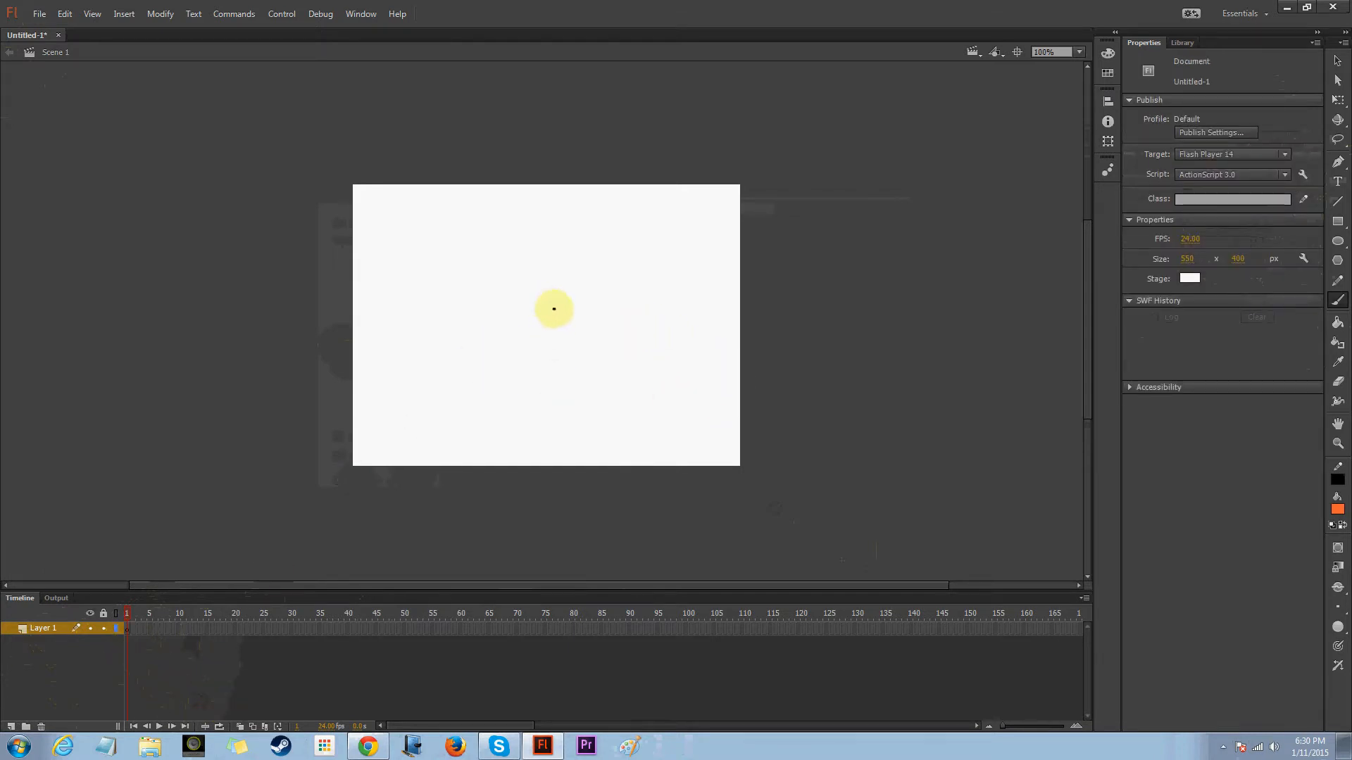
mouse_move(537, 298)
mouse_down()
mouse_move(544, 372)
mouse_move(532, 365)
mouse_move(561, 368)
mouse_move(537, 390)
mouse_move(561, 410)
mouse_up()
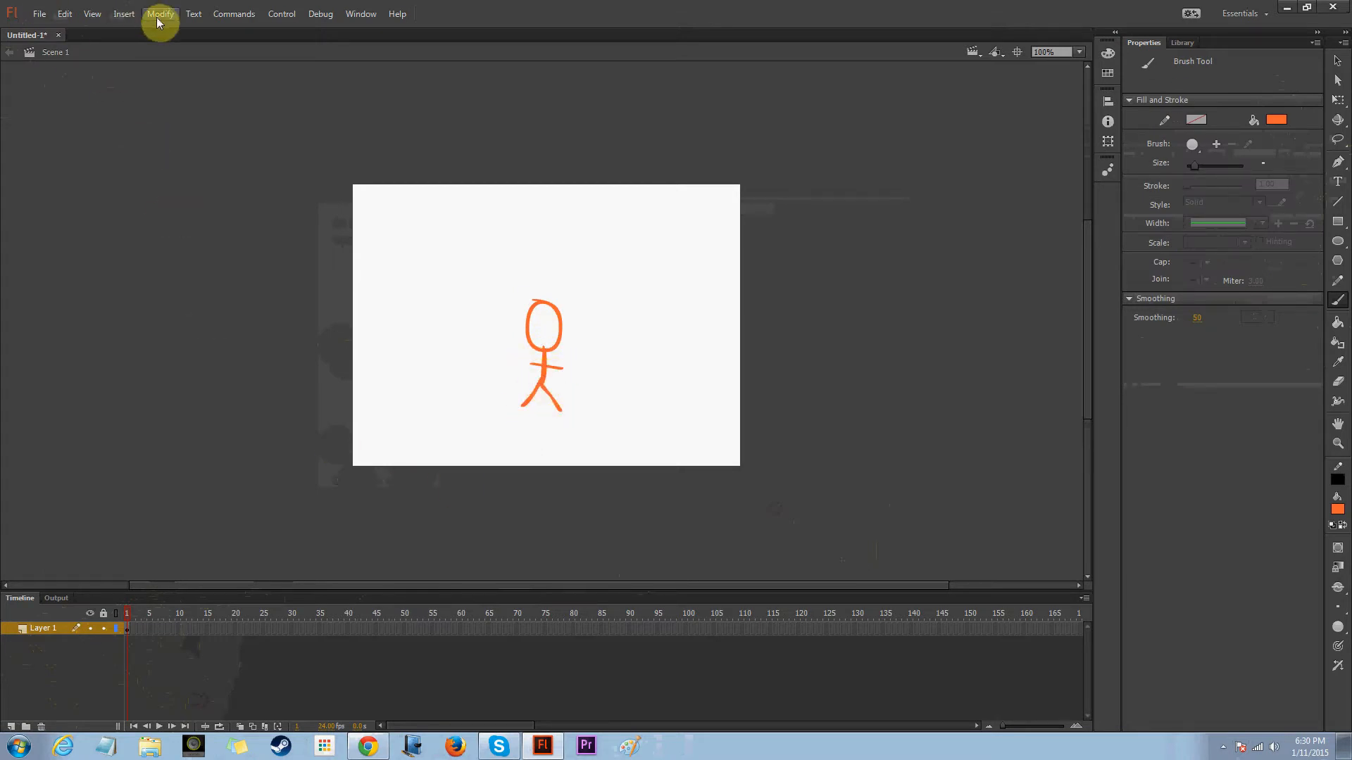
click(93, 15)
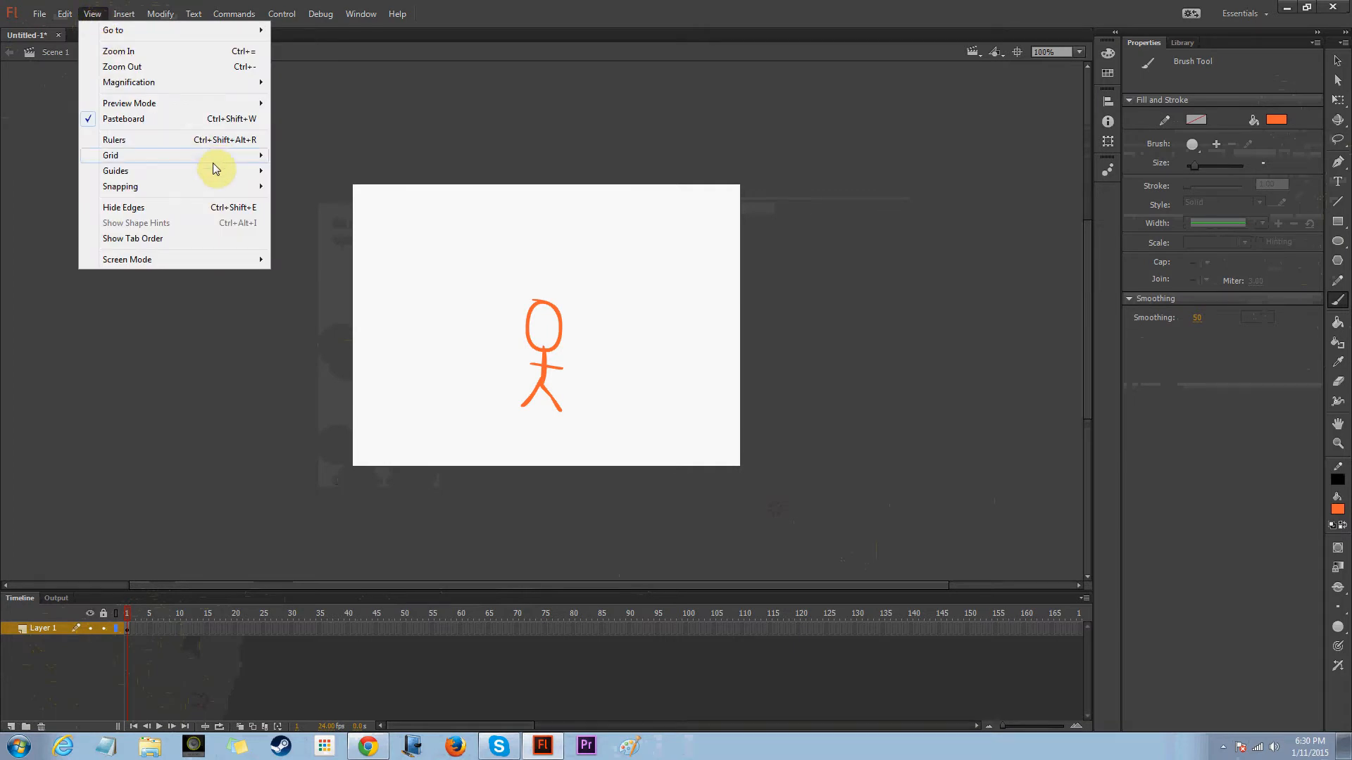
mouse_move(241, 187)
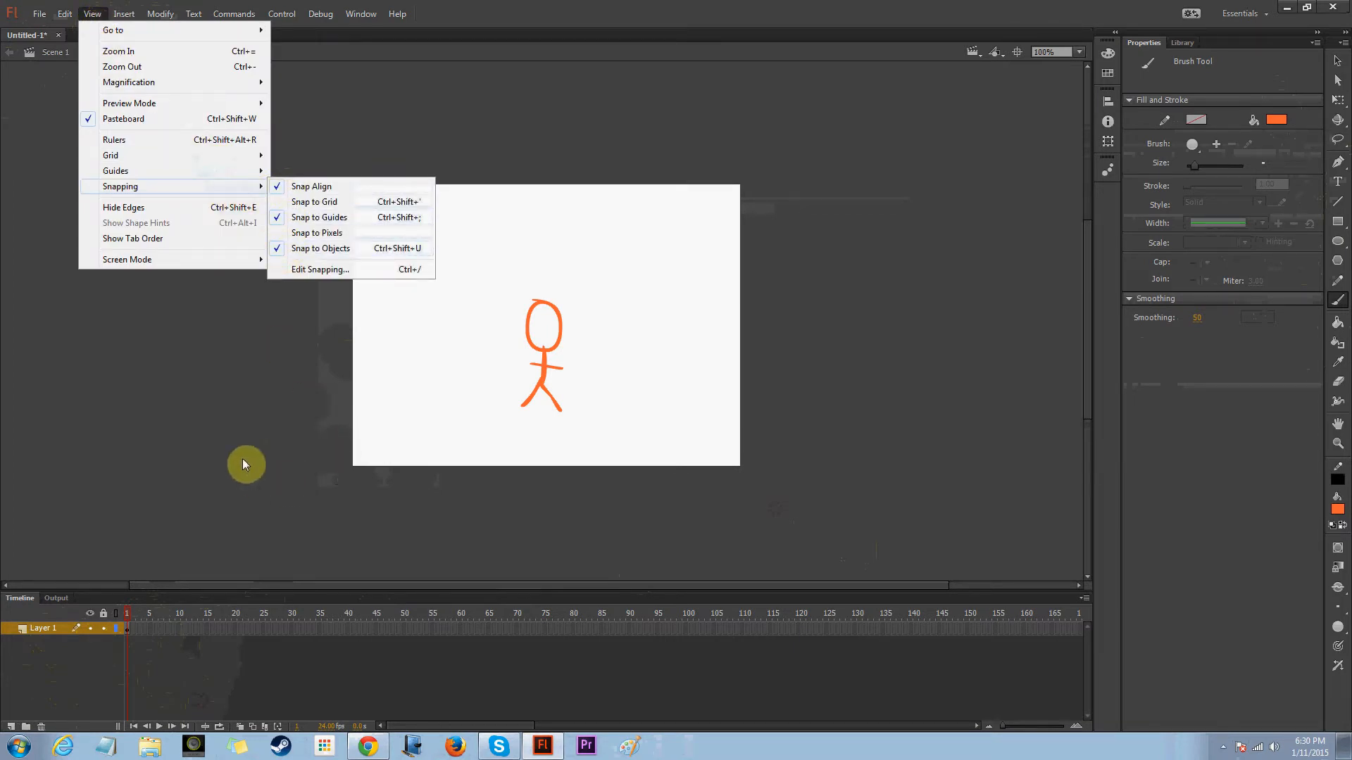
click(222, 457)
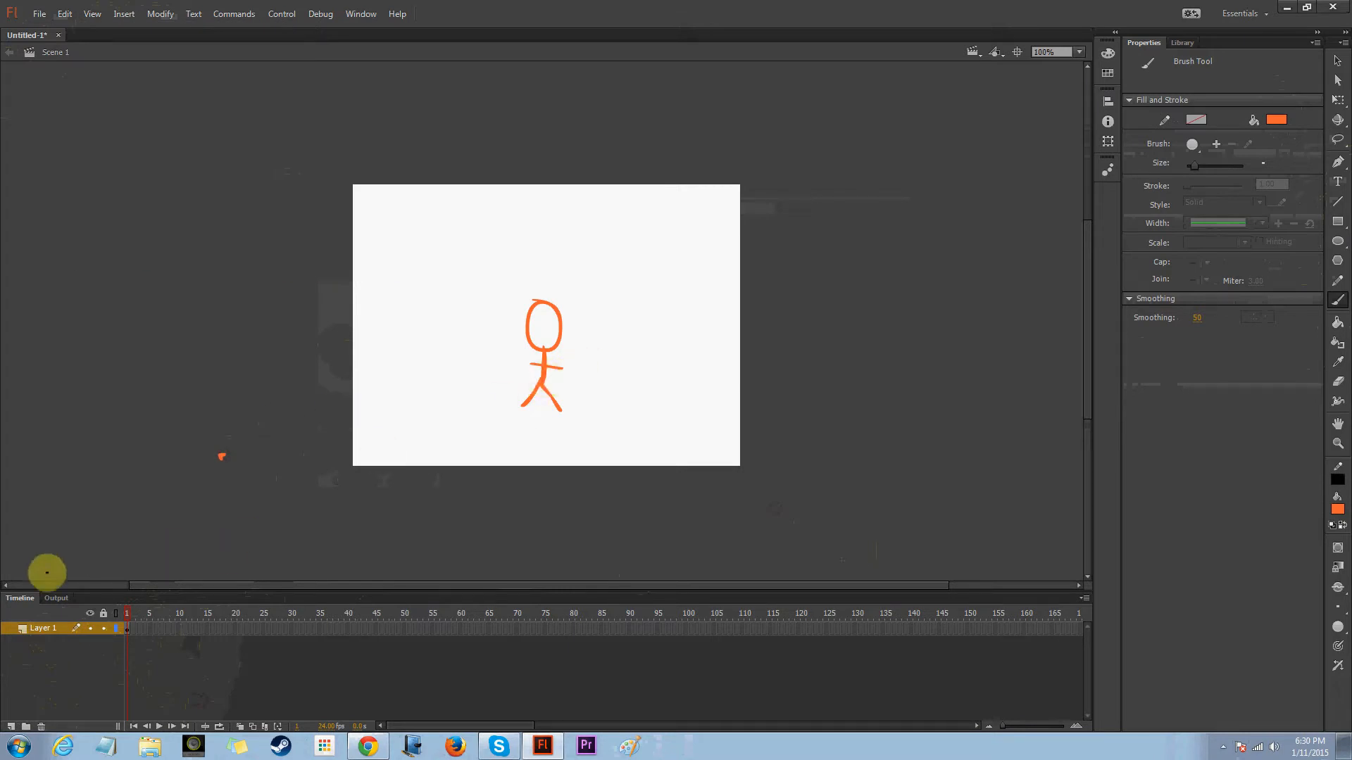
key(ctrl+z)
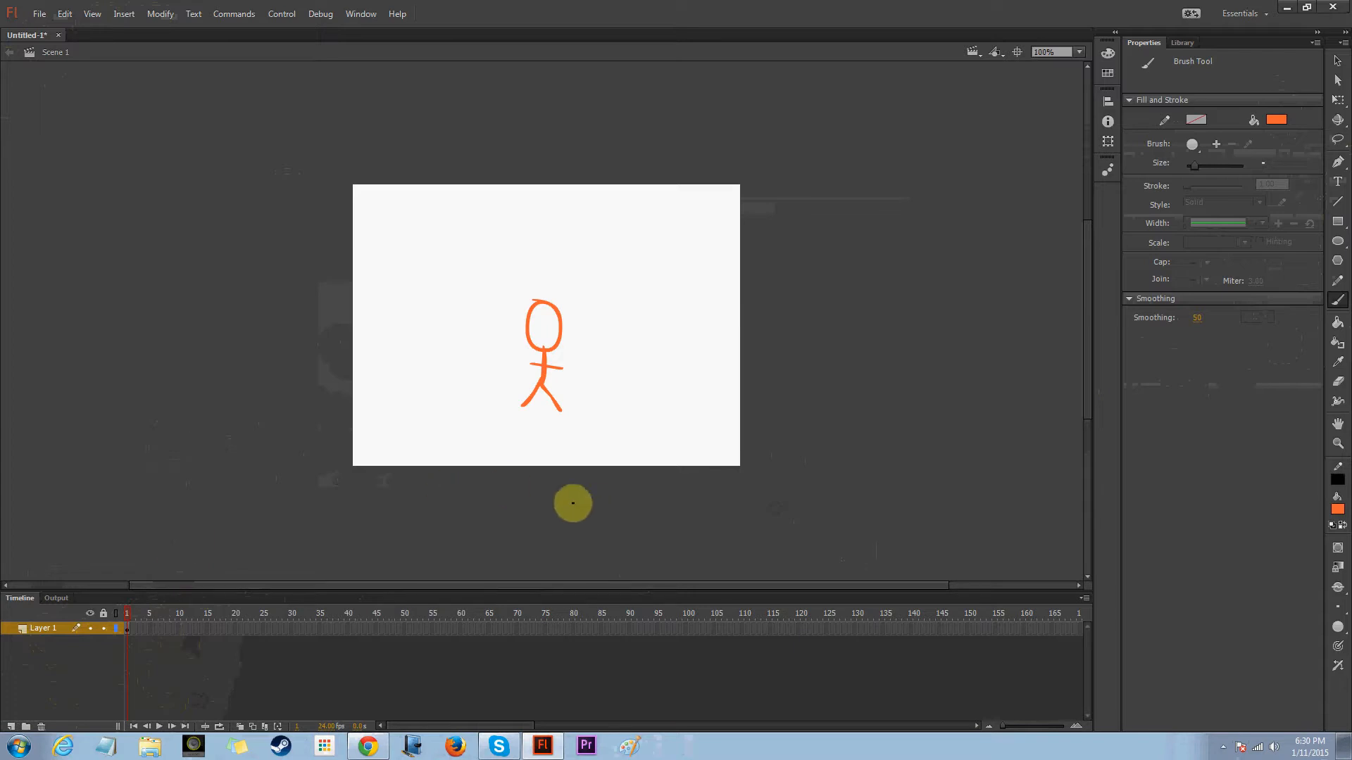
Paint two eyes and a smiling mouth on the stick figure's head.
click(537, 321)
drag(535, 331, 558, 336)
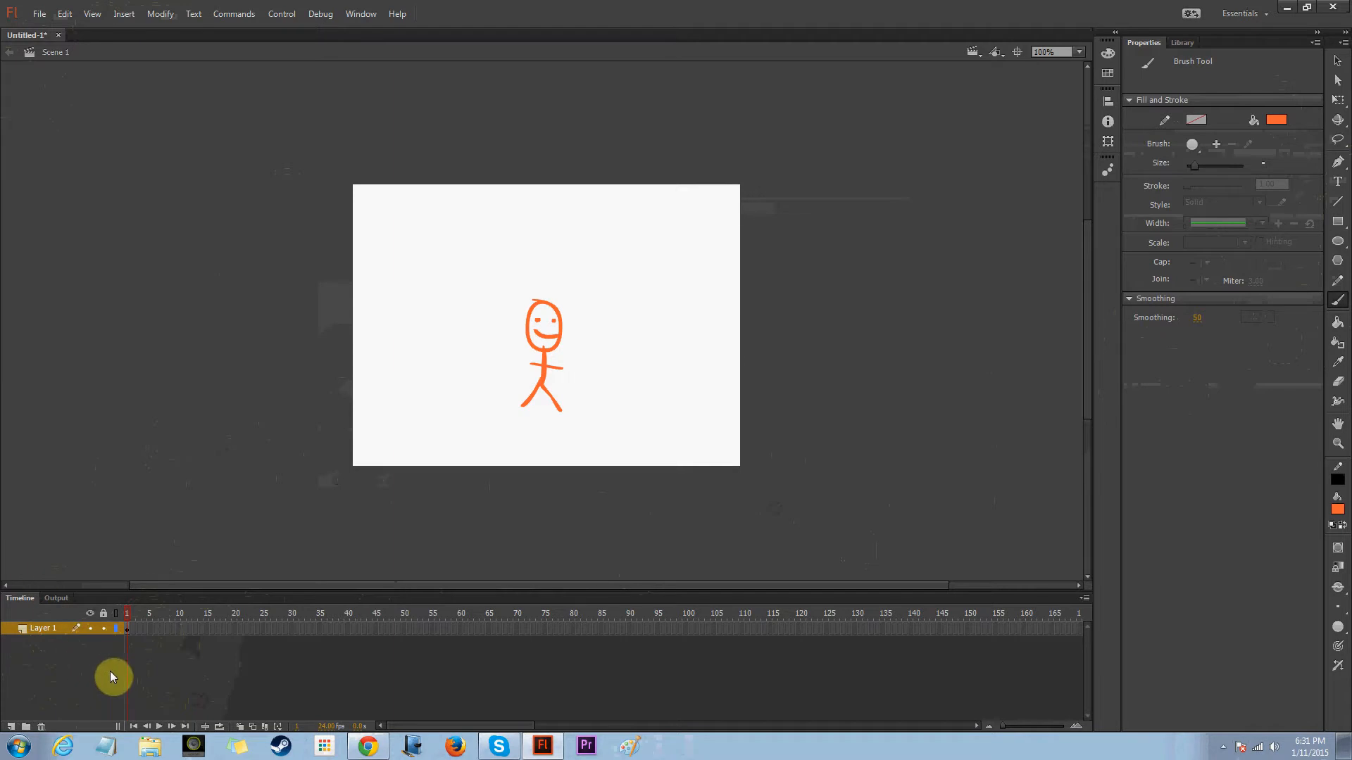
Insert a keyframe at frame 10 of Layer 1.
click(181, 629)
click(180, 660)
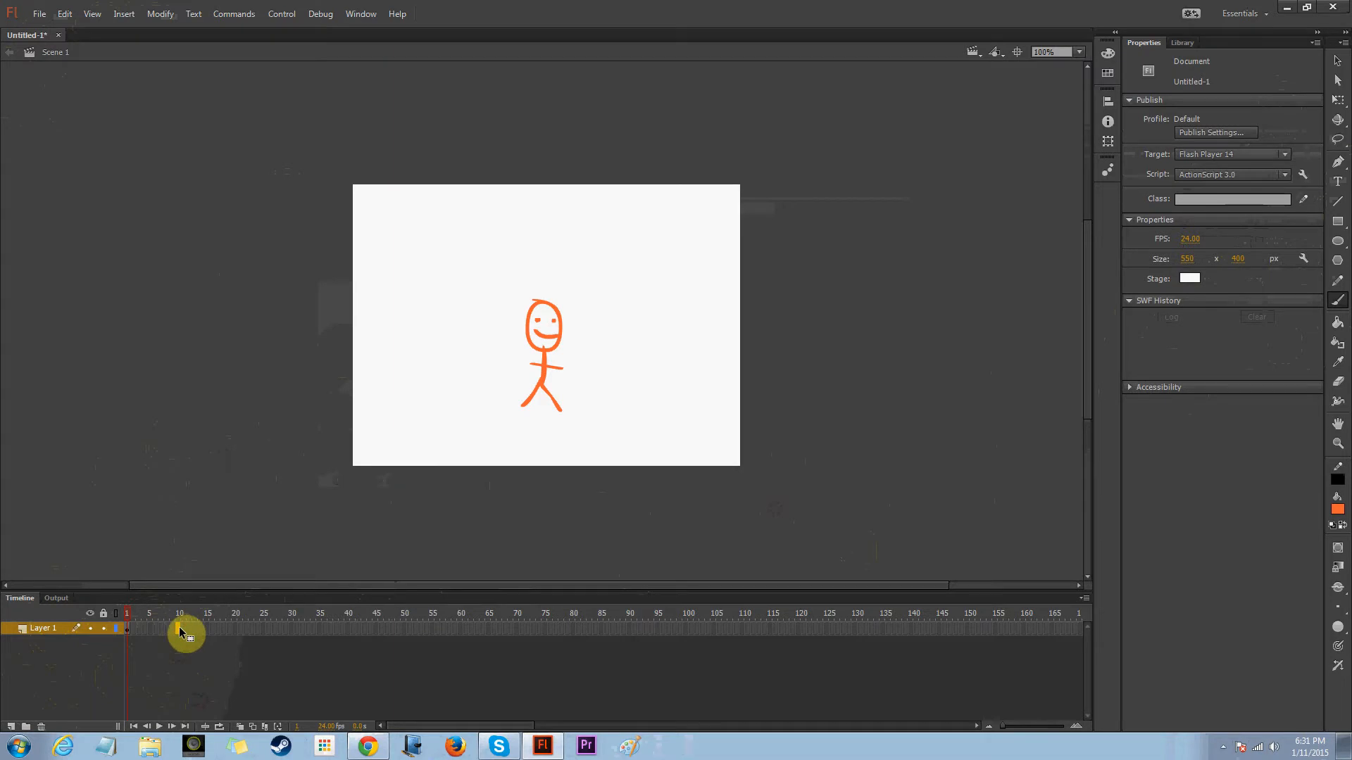
right_click(181, 632)
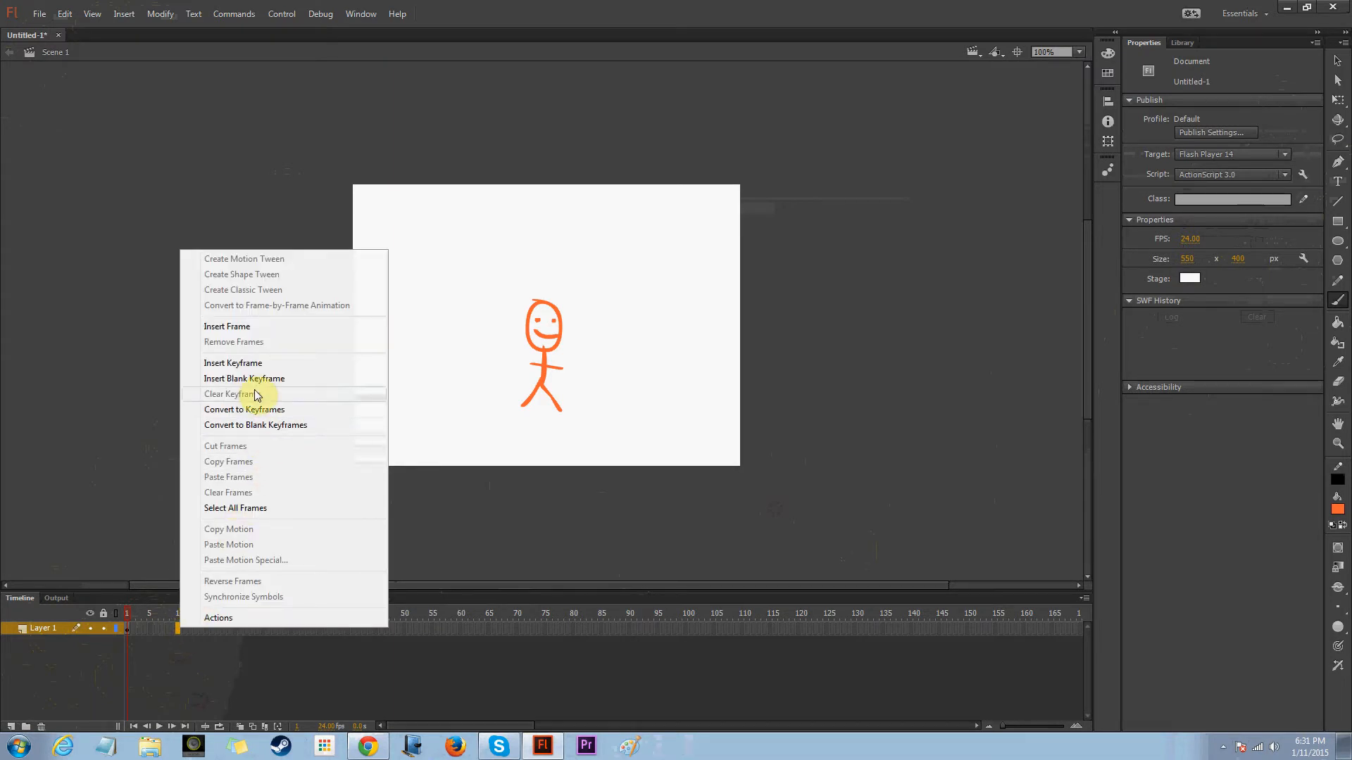
click(245, 363)
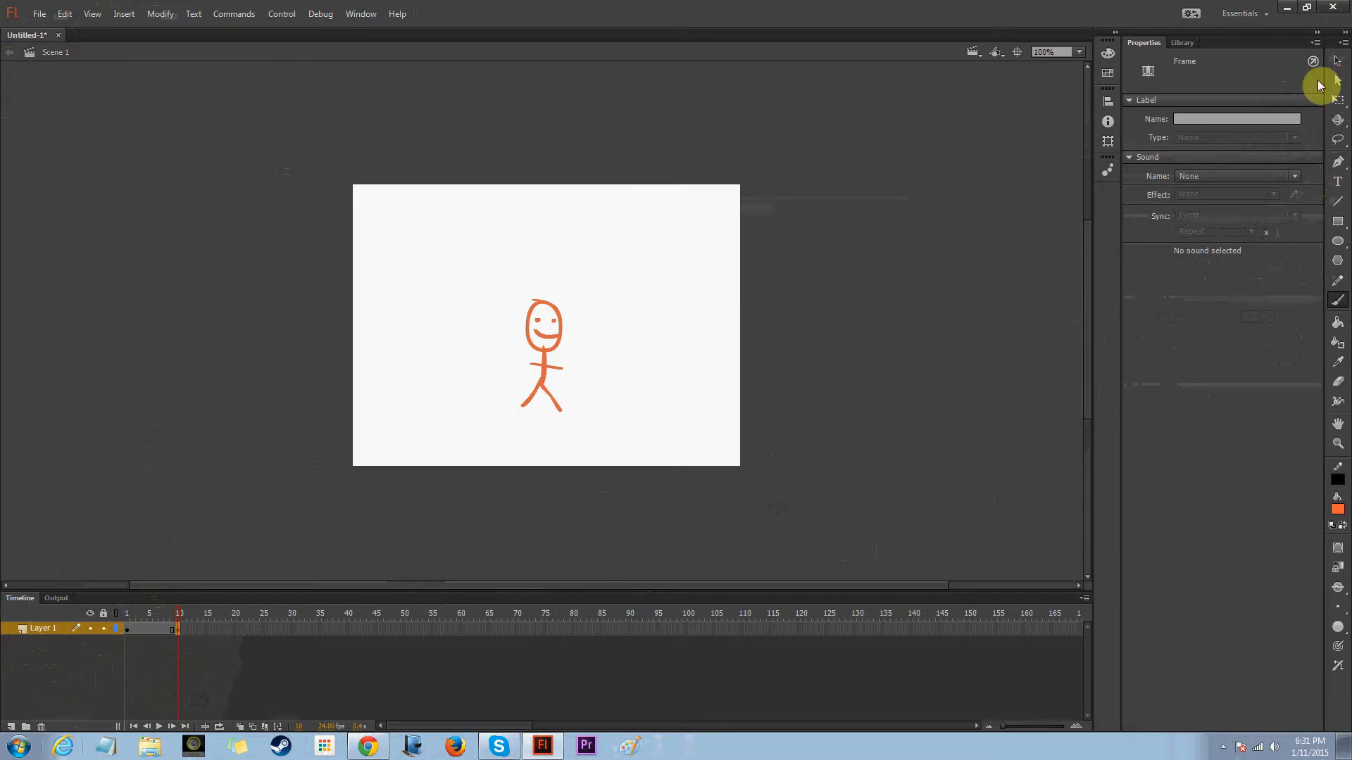
Select the whole stick figure on frame 10 and try moving it on the stage.
click(1338, 60)
drag(542, 363, 536, 395)
key(shift+Up)
key(shift+Up)
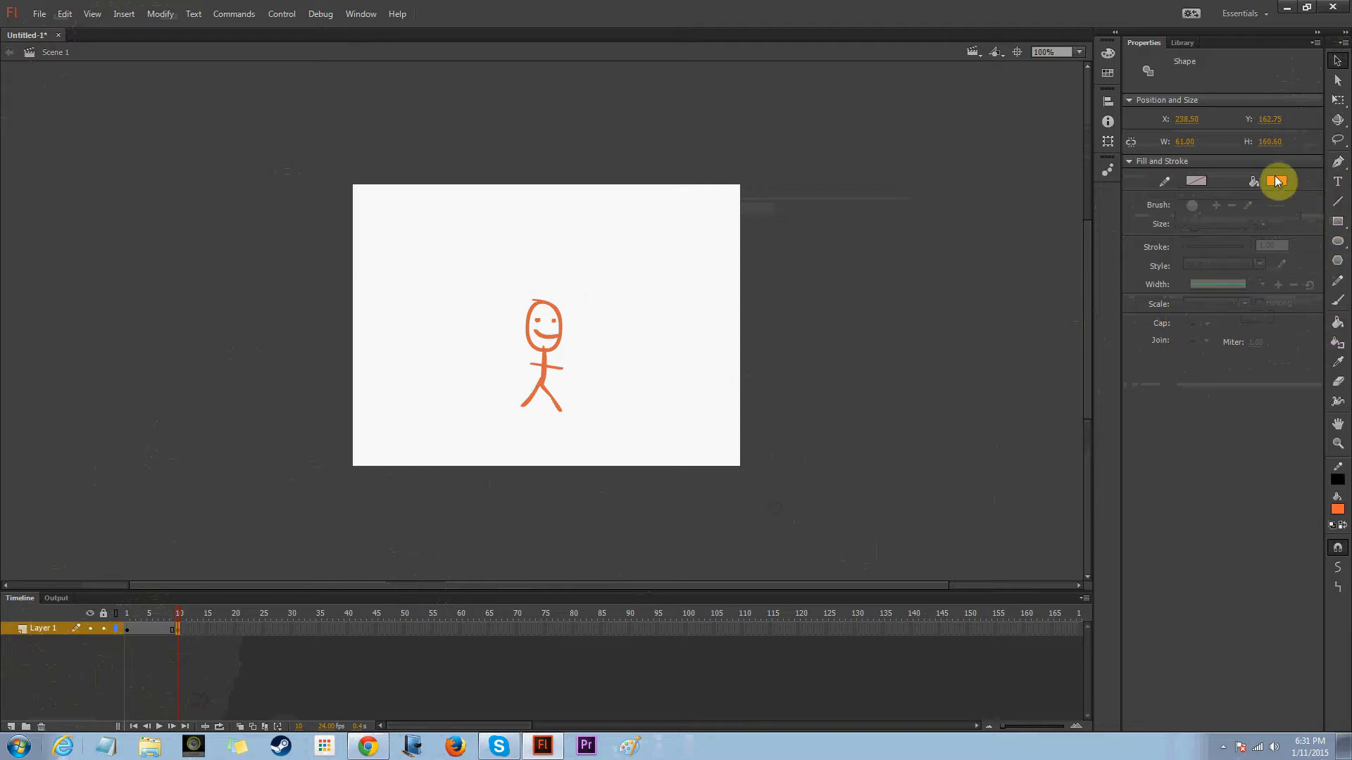
Set the Brush tool's fill colour to black, then undo the recolouring of the selected stick figure and deselect it.
click(1339, 298)
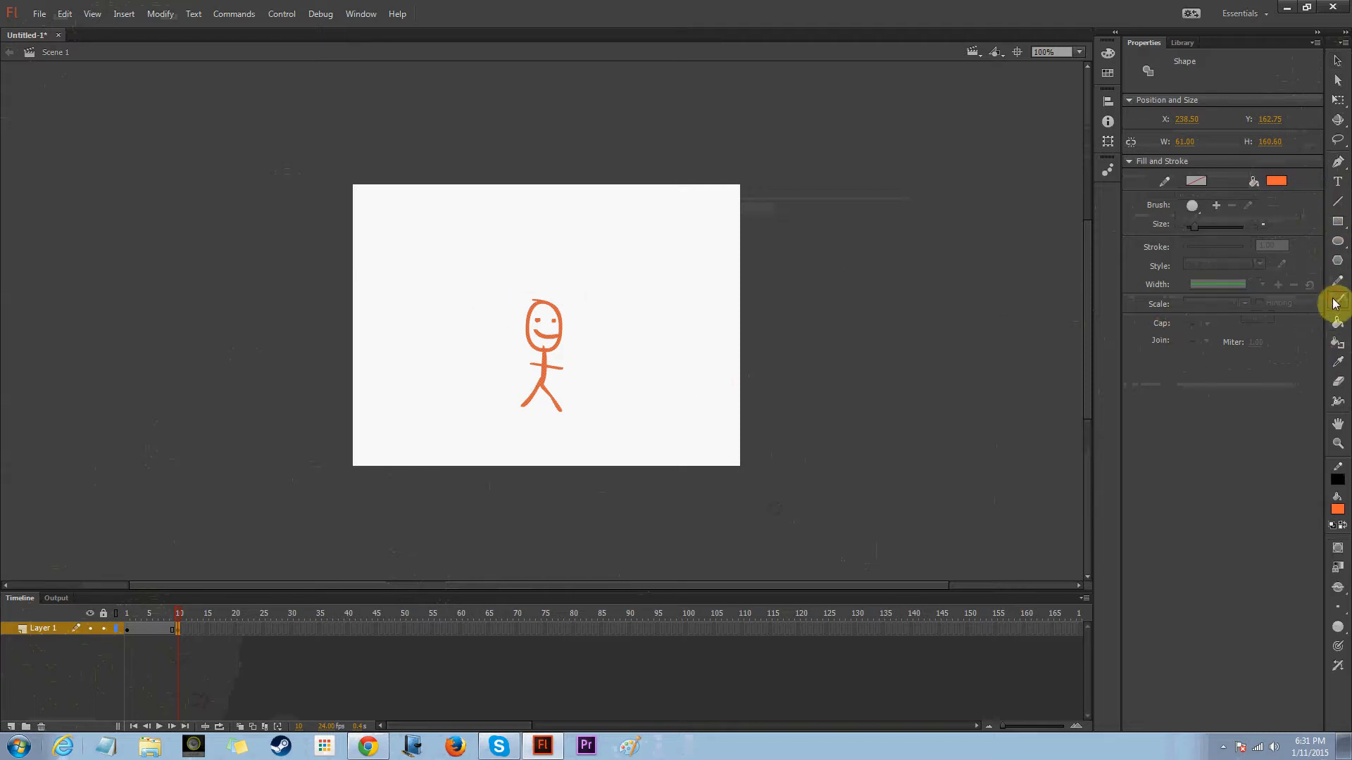
click(1278, 182)
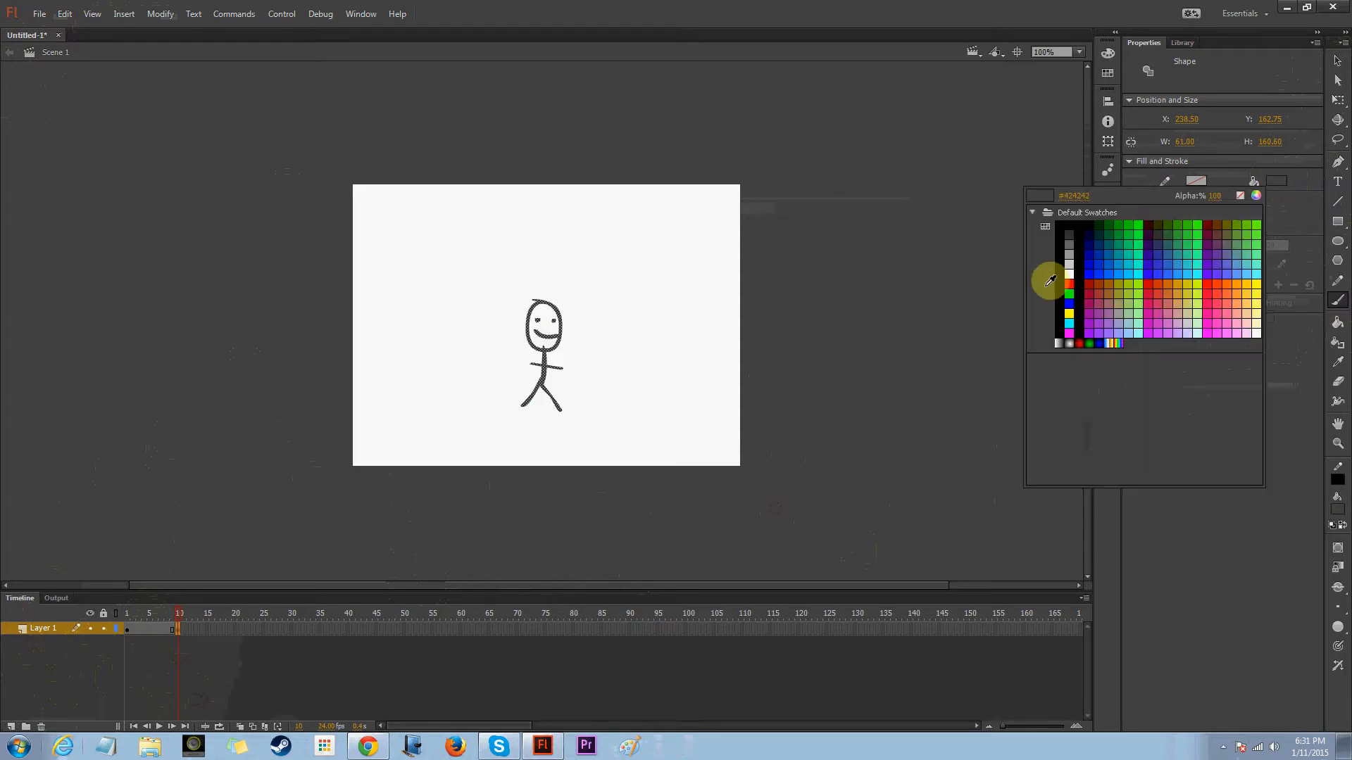
click(1080, 223)
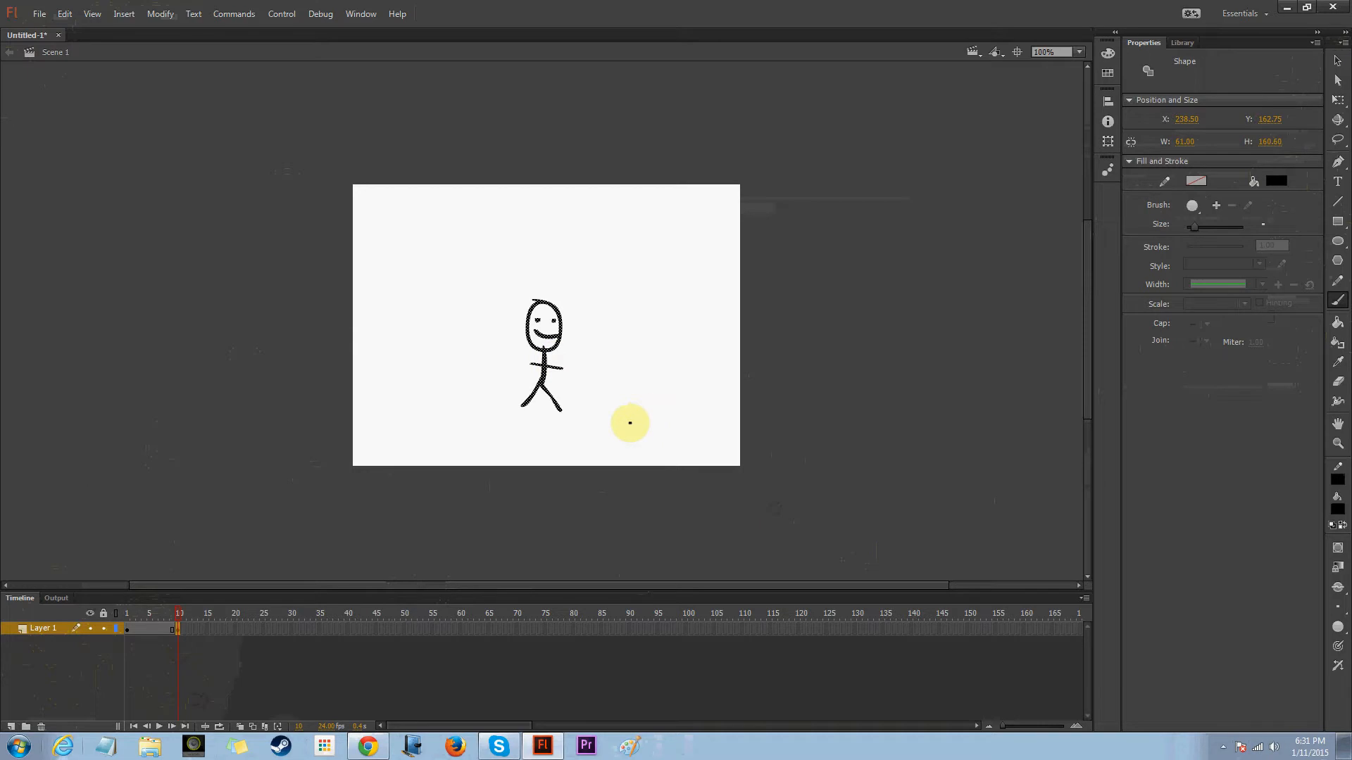
key(ctrl+z)
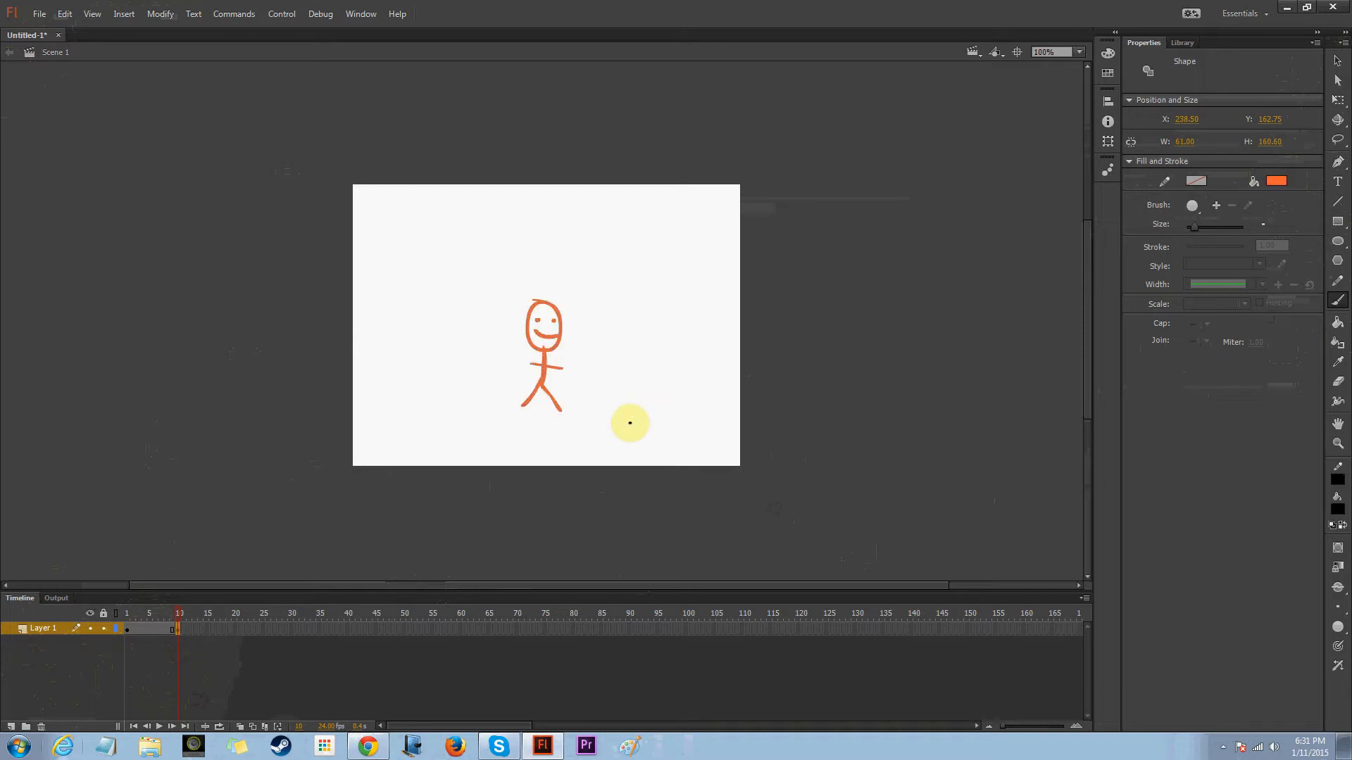
click(1337, 60)
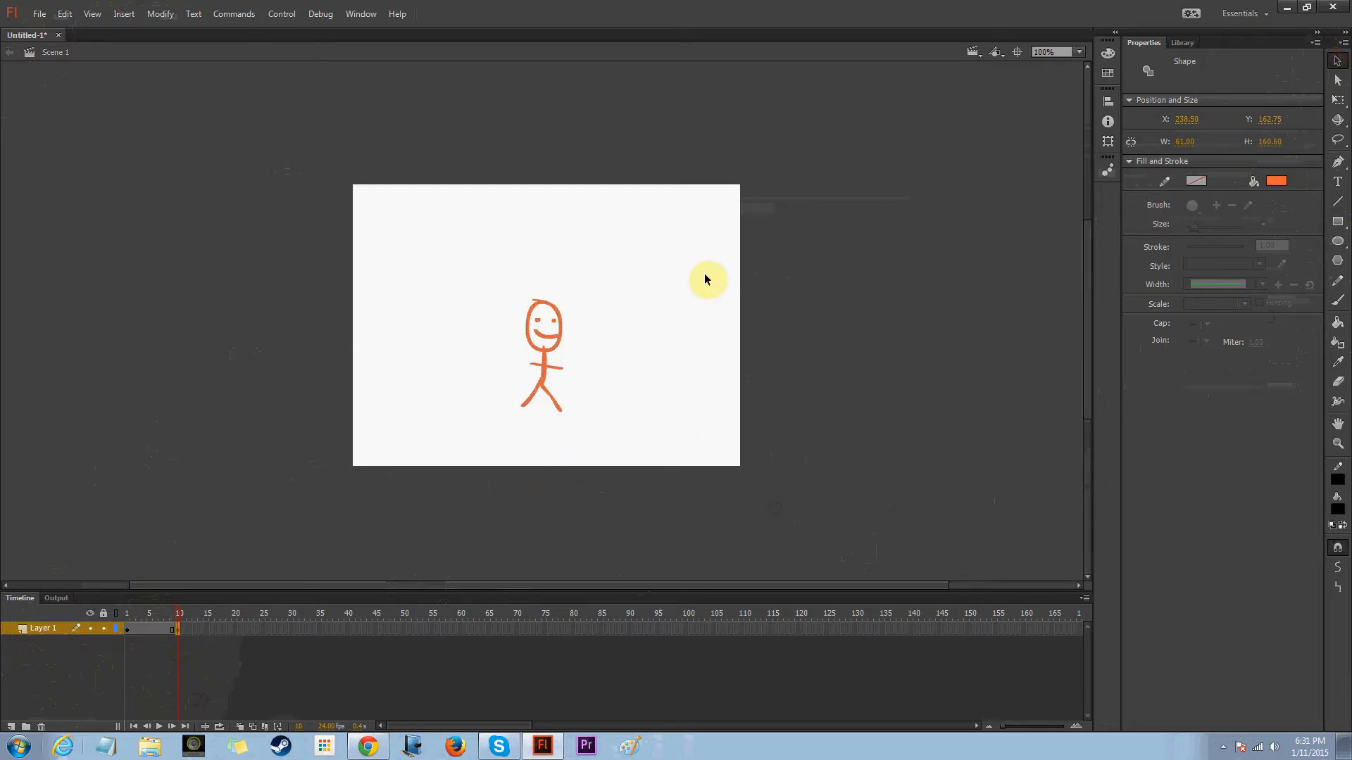
click(648, 359)
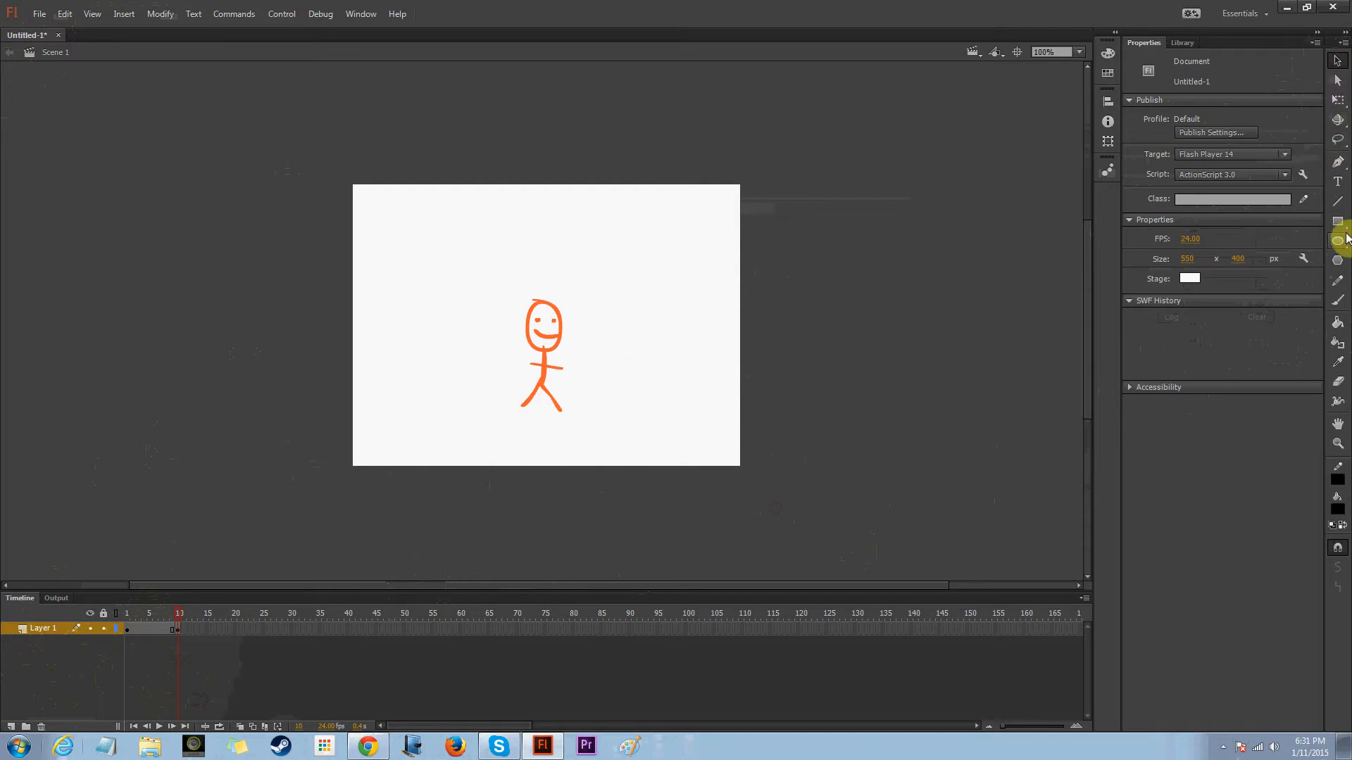
Paint a black sword in the stick figure's right-side hand on frame 10 and scrub between frames 1 and 10 to check it.
click(1338, 302)
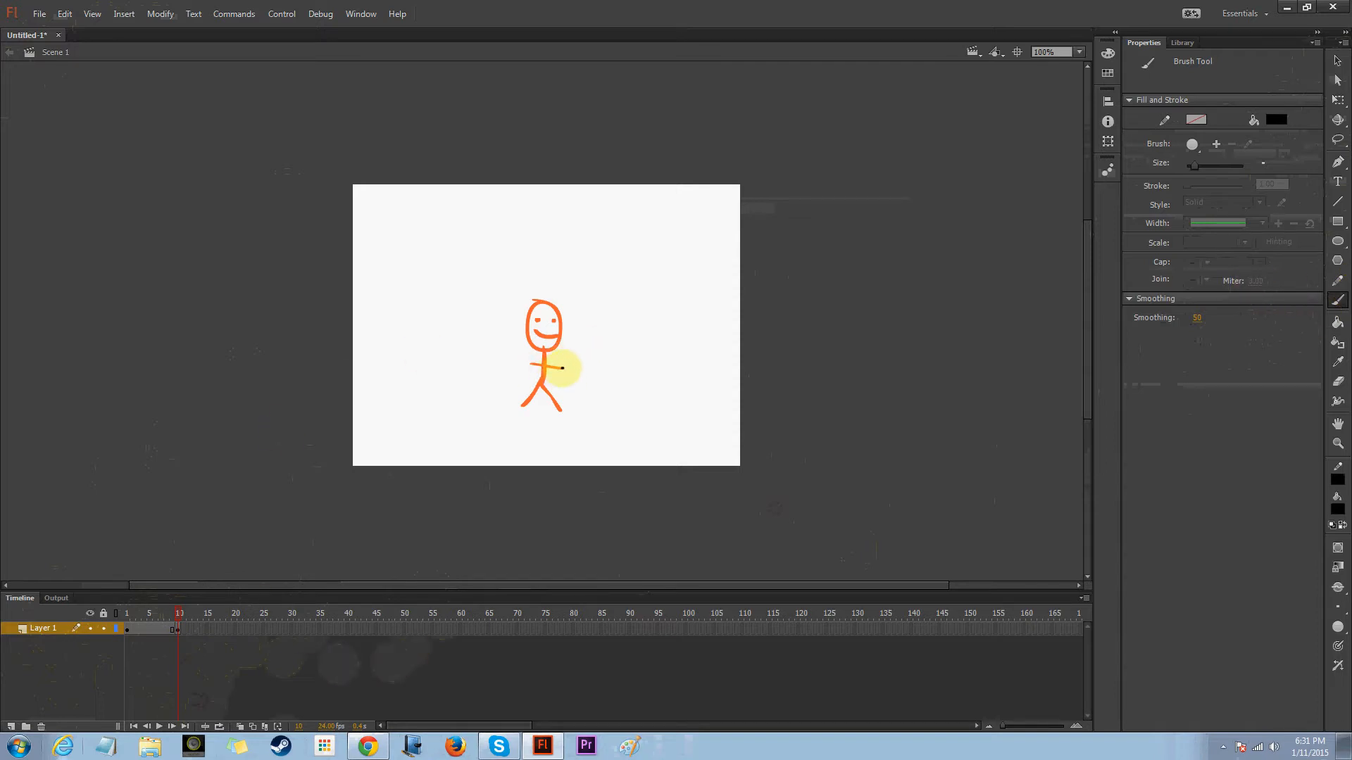
mouse_move(559, 369)
mouse_down()
mouse_move(580, 336)
mouse_move(560, 360)
mouse_move(571, 370)
mouse_up()
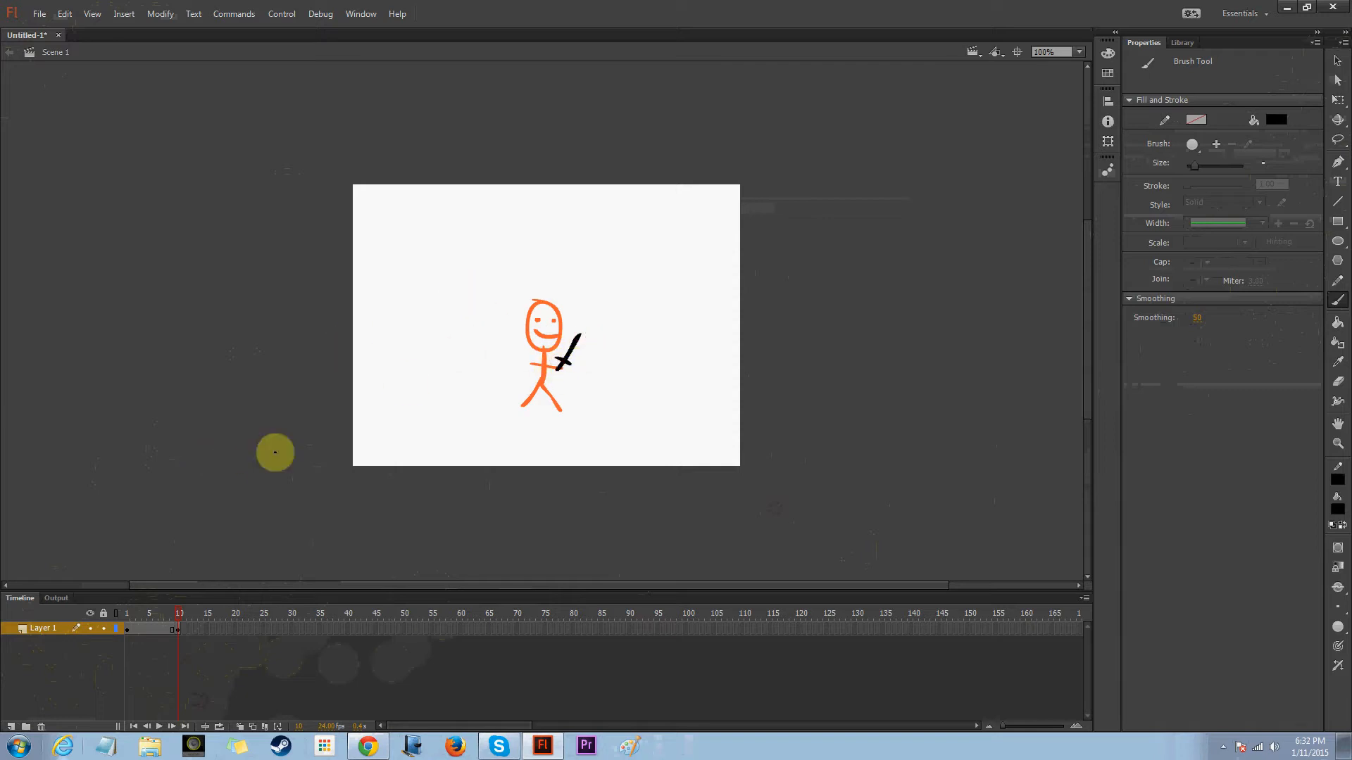
mouse_move(179, 617)
mouse_down()
mouse_move(116, 610)
mouse_move(179, 607)
mouse_up()
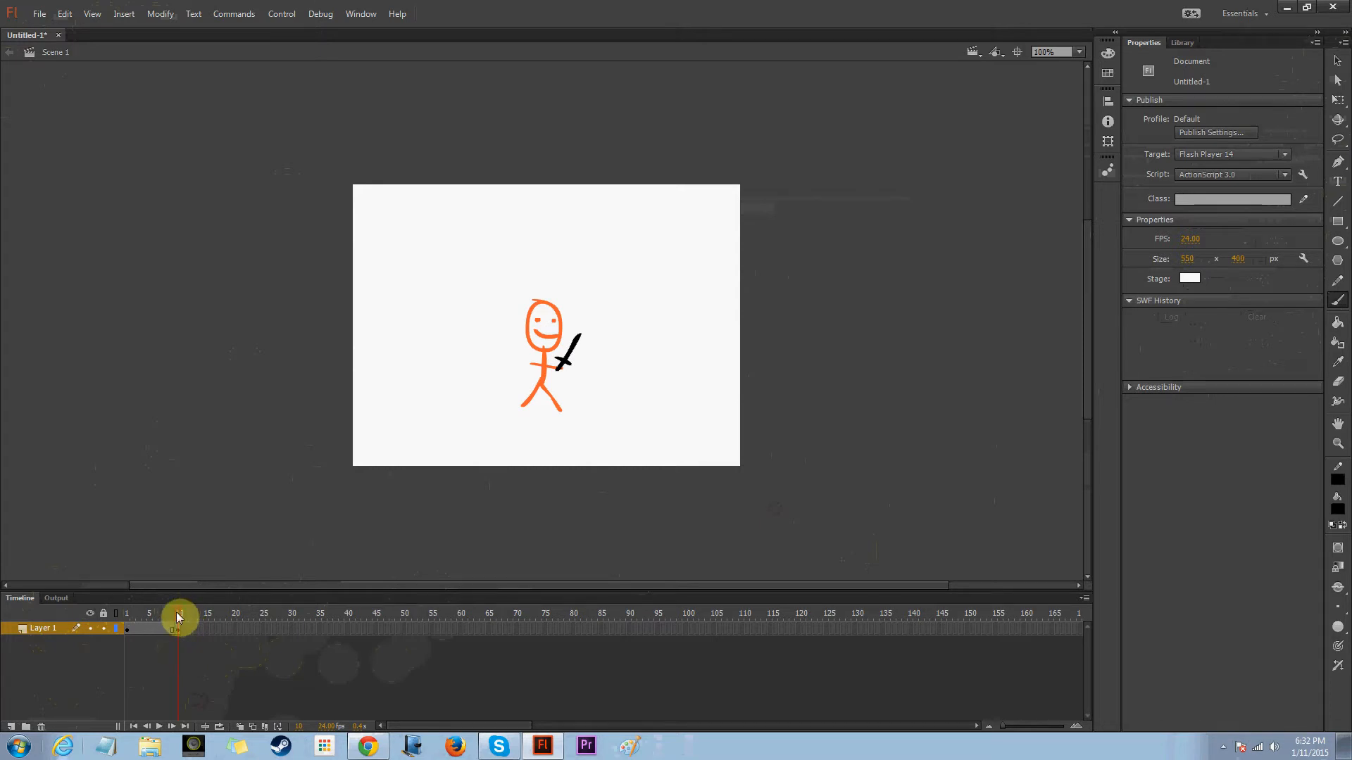
drag(177, 611, 126, 612)
drag(168, 619, 177, 617)
Insert a keyframe at frame 20 of Layer 1 and paint a second black sword in the figure's left-side hand.
right_click(234, 628)
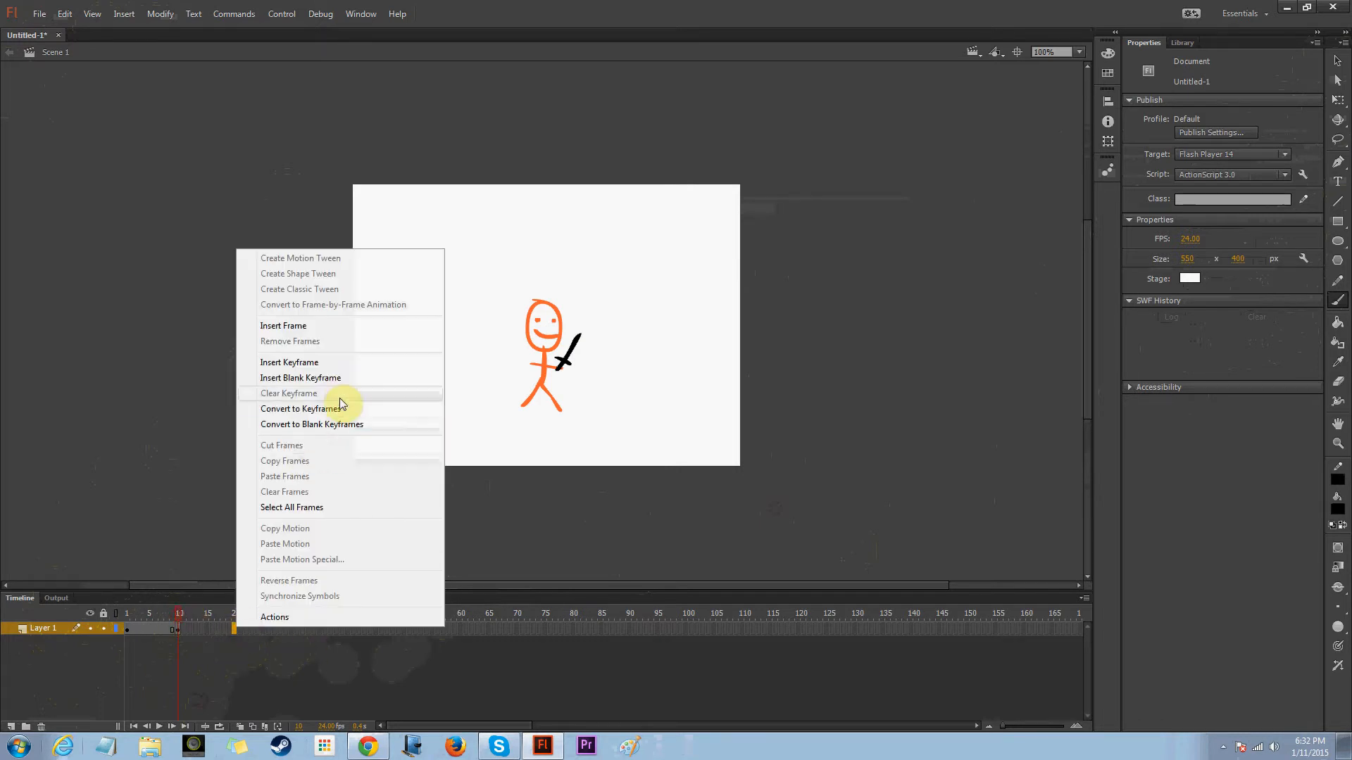
click(328, 363)
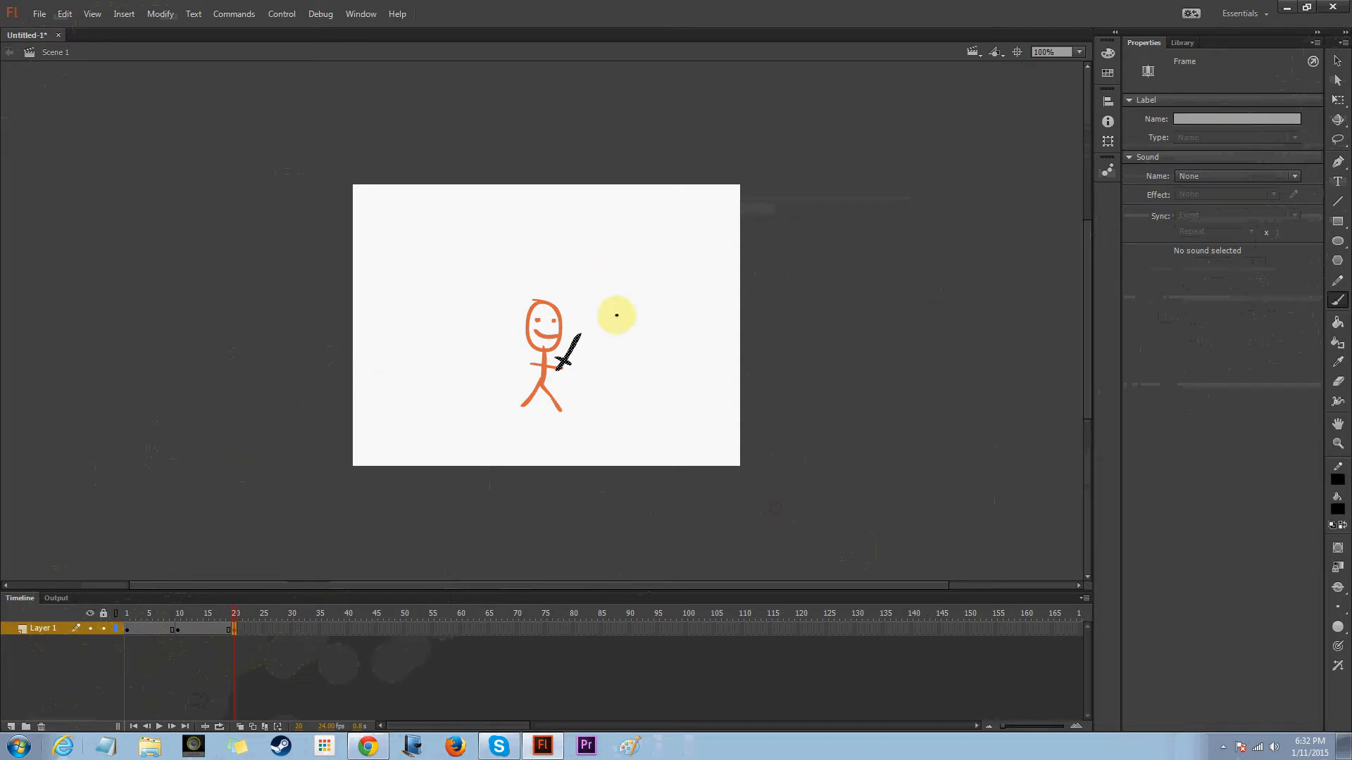
mouse_move(532, 365)
mouse_down()
mouse_move(513, 337)
mouse_move(516, 358)
mouse_move(529, 352)
mouse_up()
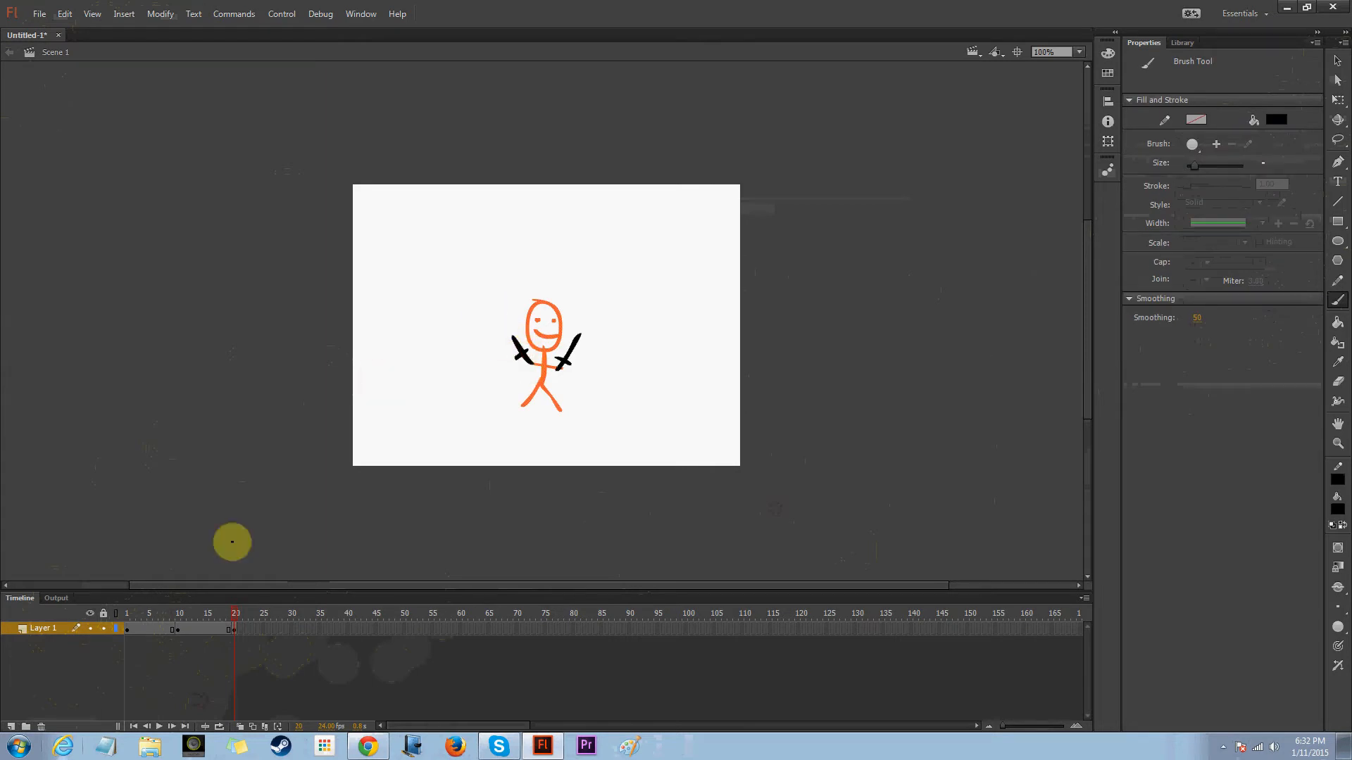
Scrub around frame 20 and play the timeline to preview the second sword's appearance.
drag(236, 615, 229, 610)
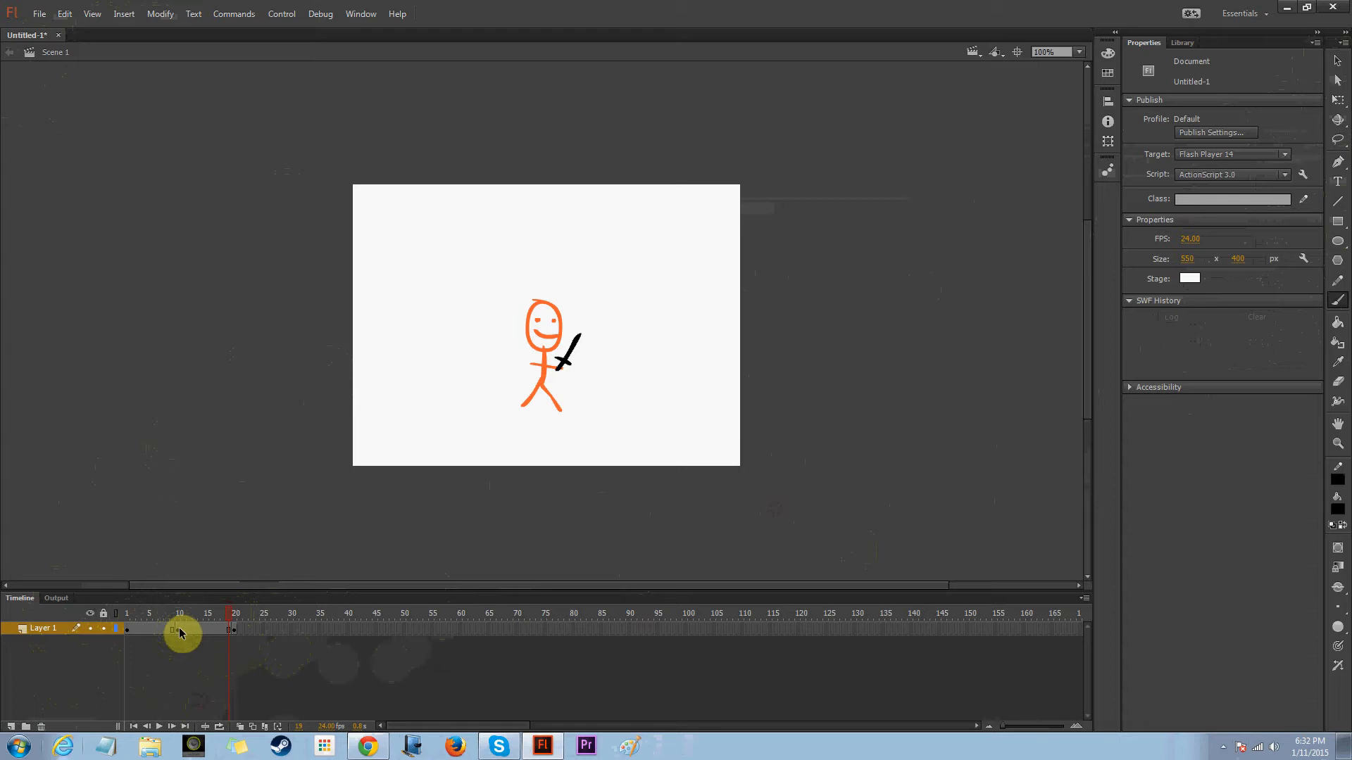
click(231, 615)
mouse_move(234, 617)
mouse_down()
mouse_move(175, 609)
mouse_move(249, 618)
mouse_up()
key(Return)
Insert a keyframe at frame 30 and move the figure with its swords up to about X 288, Y 28.
click(290, 629)
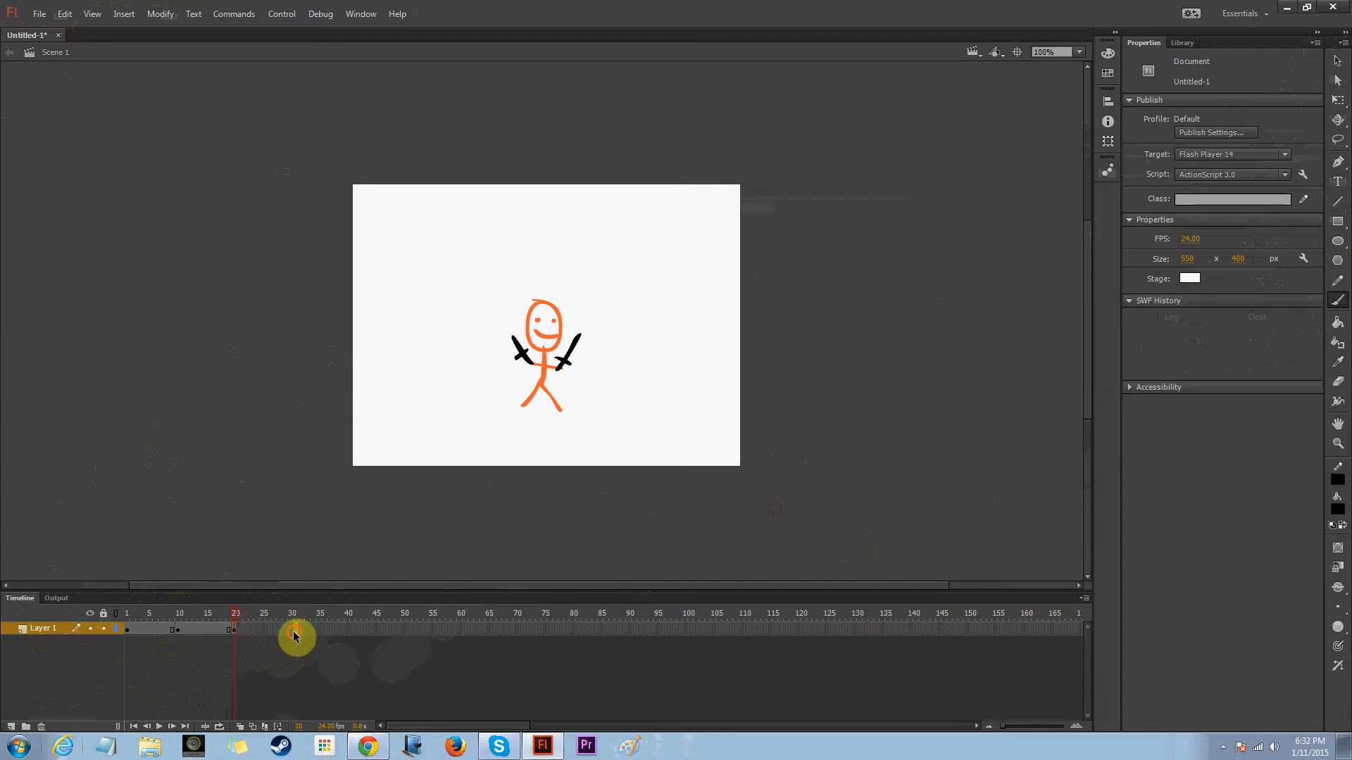
right_click(291, 631)
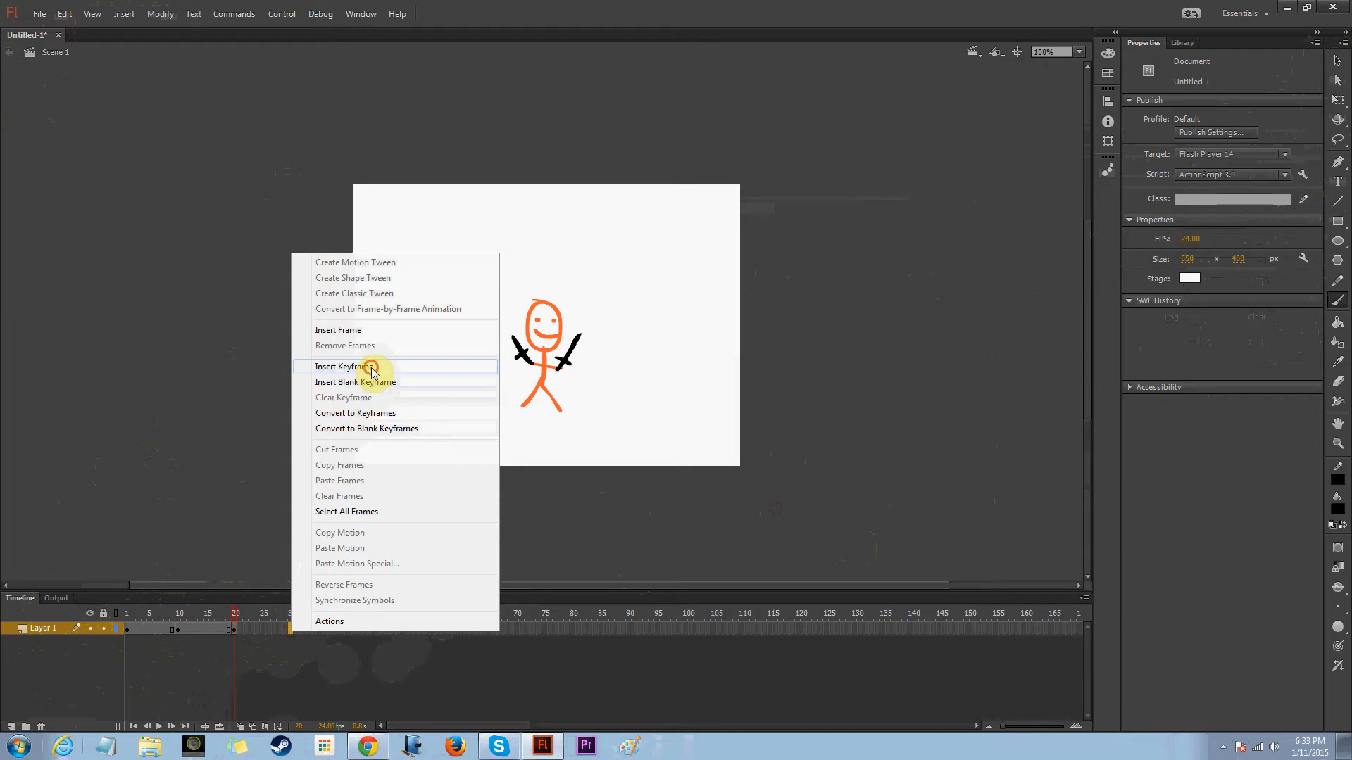
click(371, 369)
click(1338, 60)
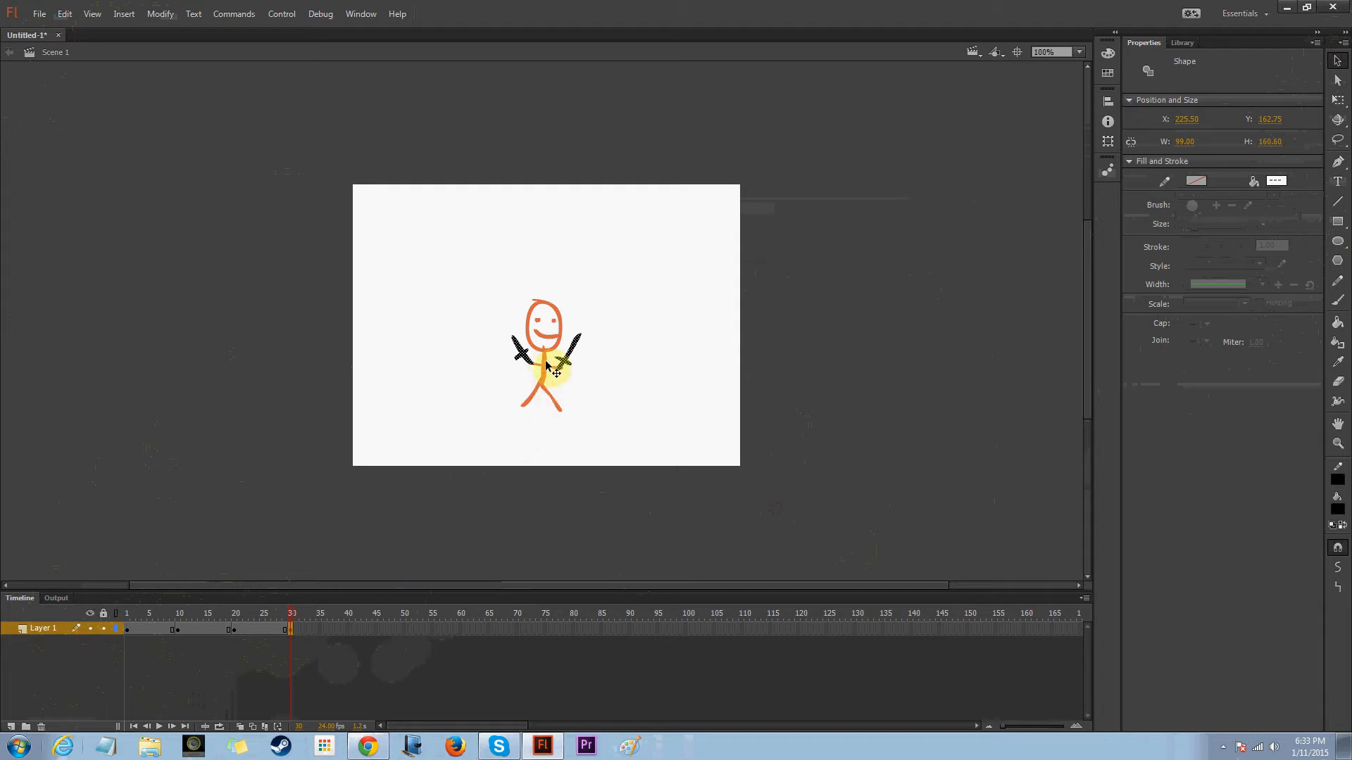
drag(544, 372, 588, 276)
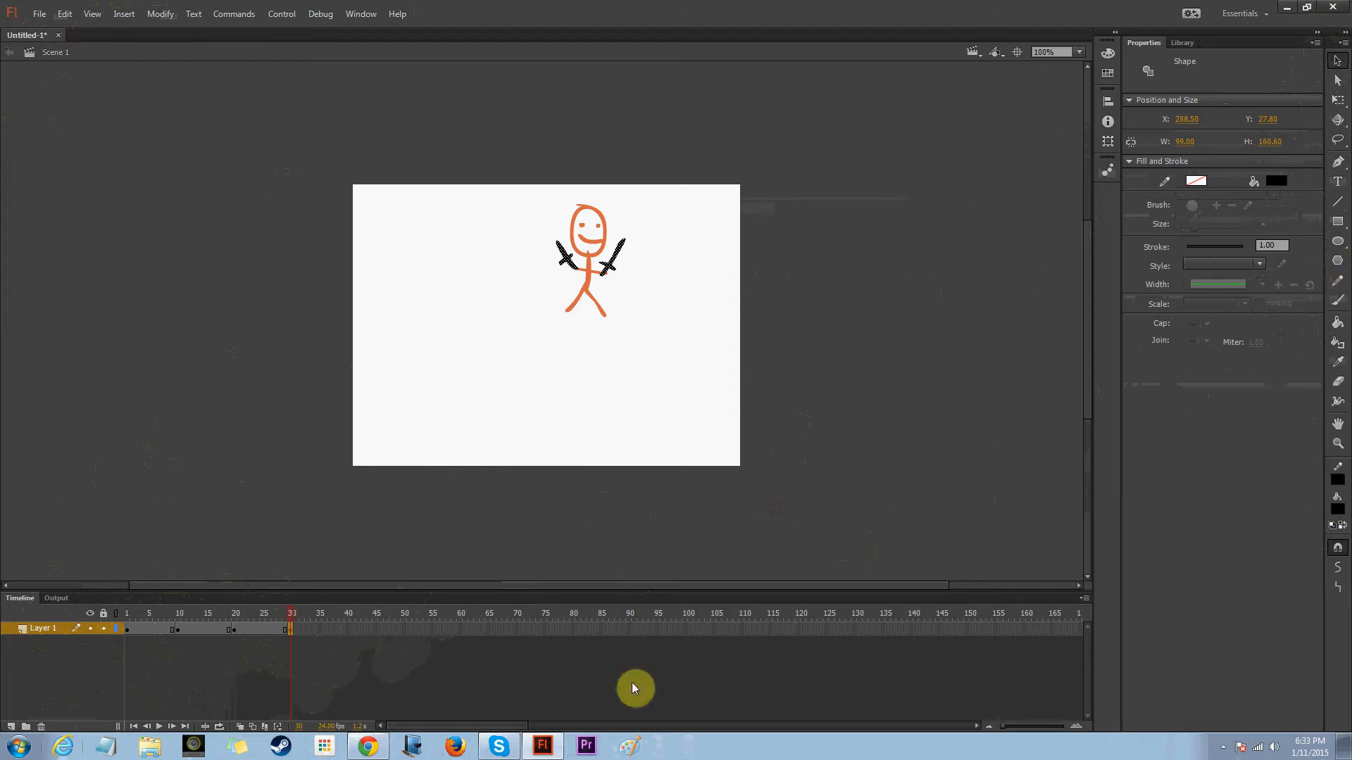
Insert a keyframe at frame 40 and move the figure with its swords to the stage's lower-right corner.
right_click(350, 636)
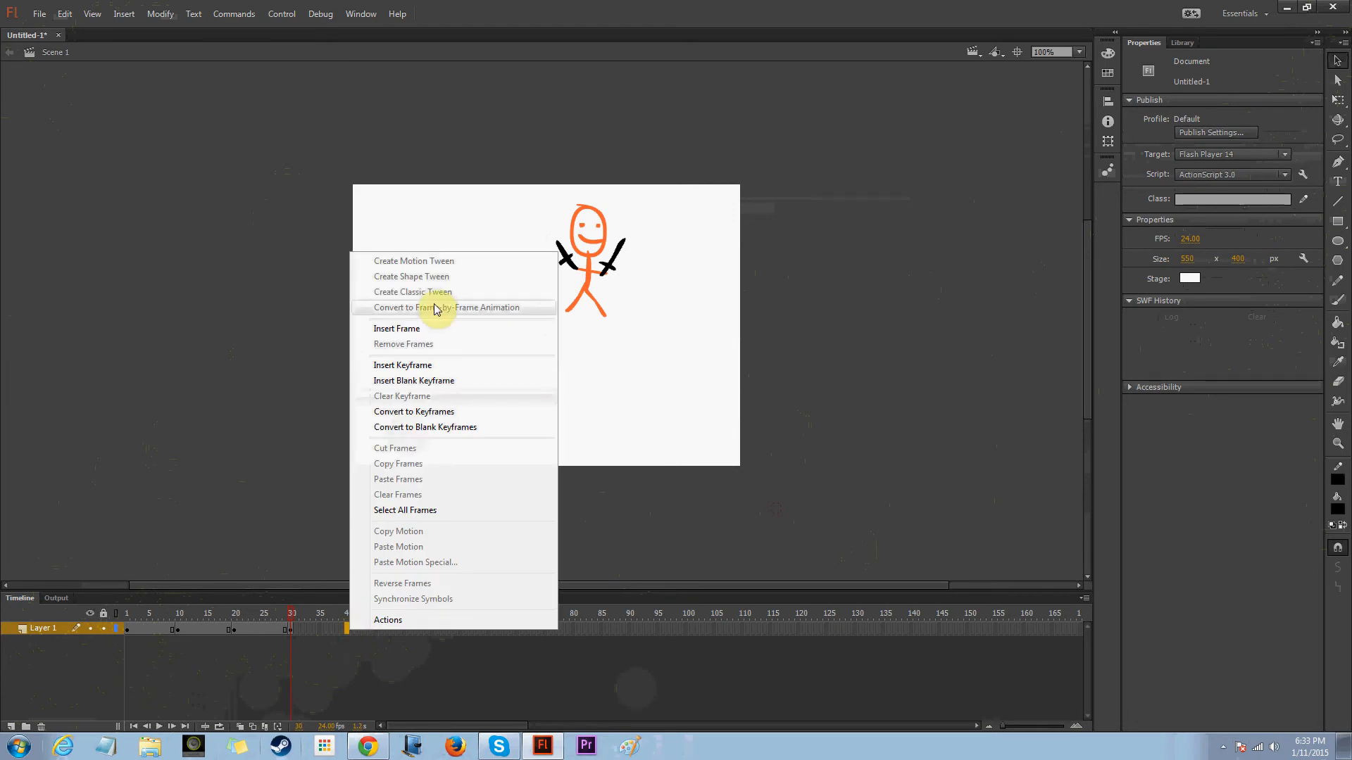
click(424, 366)
drag(594, 265, 684, 416)
click(775, 455)
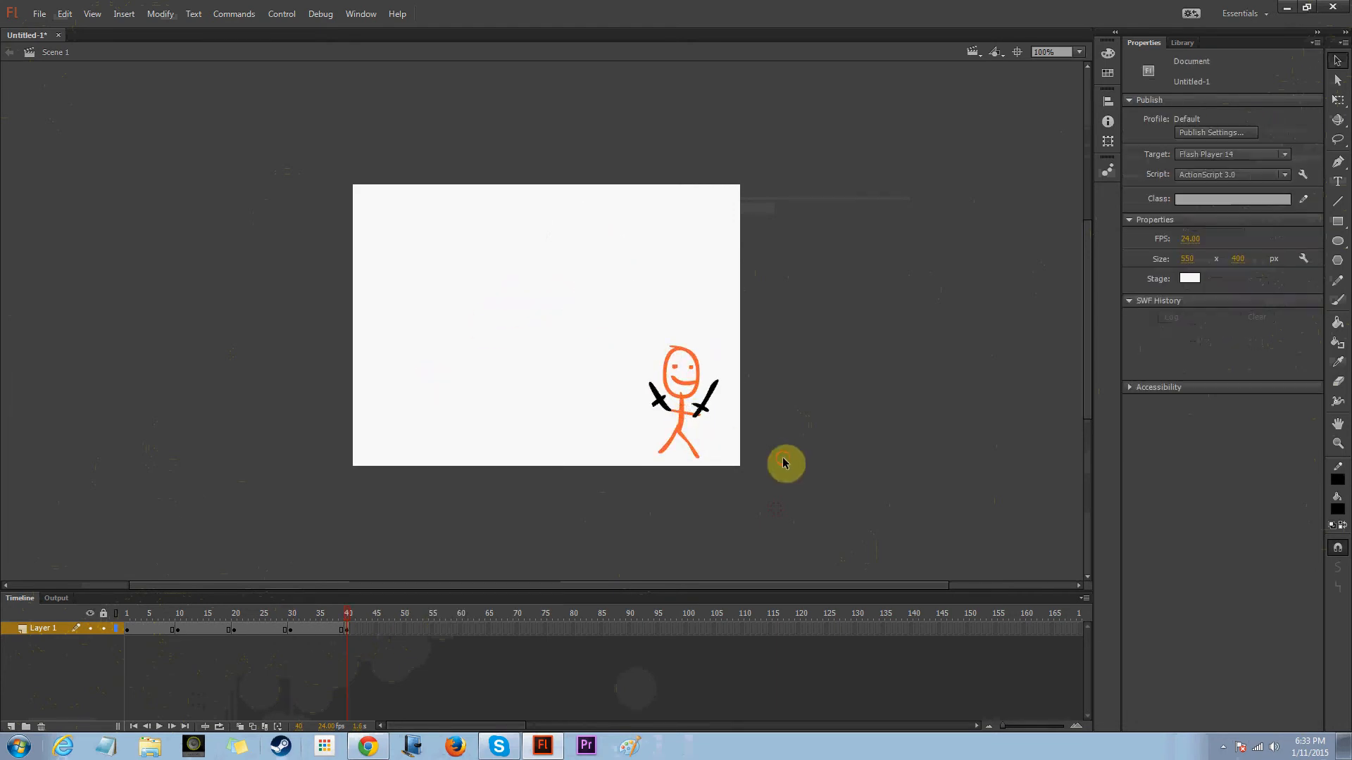
Play the 40-frame animation and scrub the playhead back to frame 1.
key(Return)
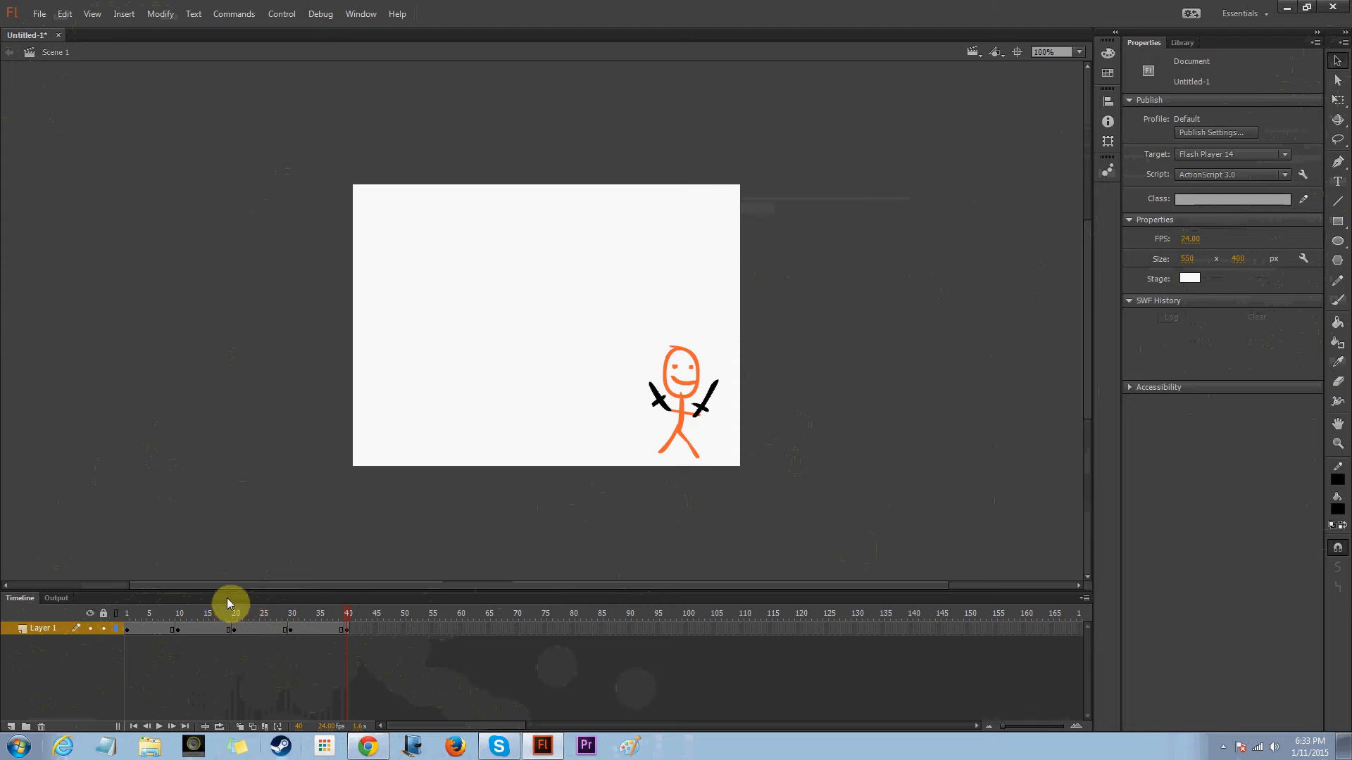
key(Return)
drag(345, 613, 162, 617)
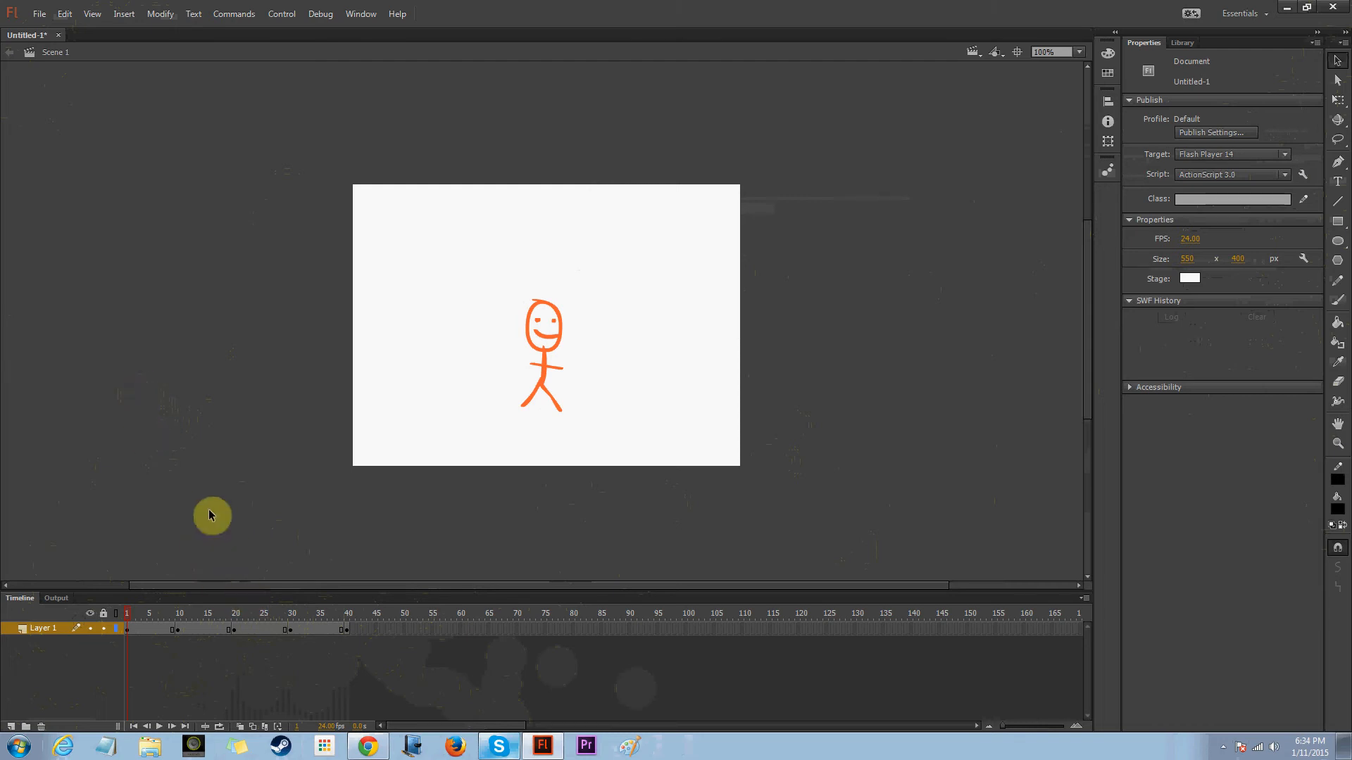
Compare the drawing at the frame 10 keyframe with the one on frame 1.
drag(298, 584, 421, 619)
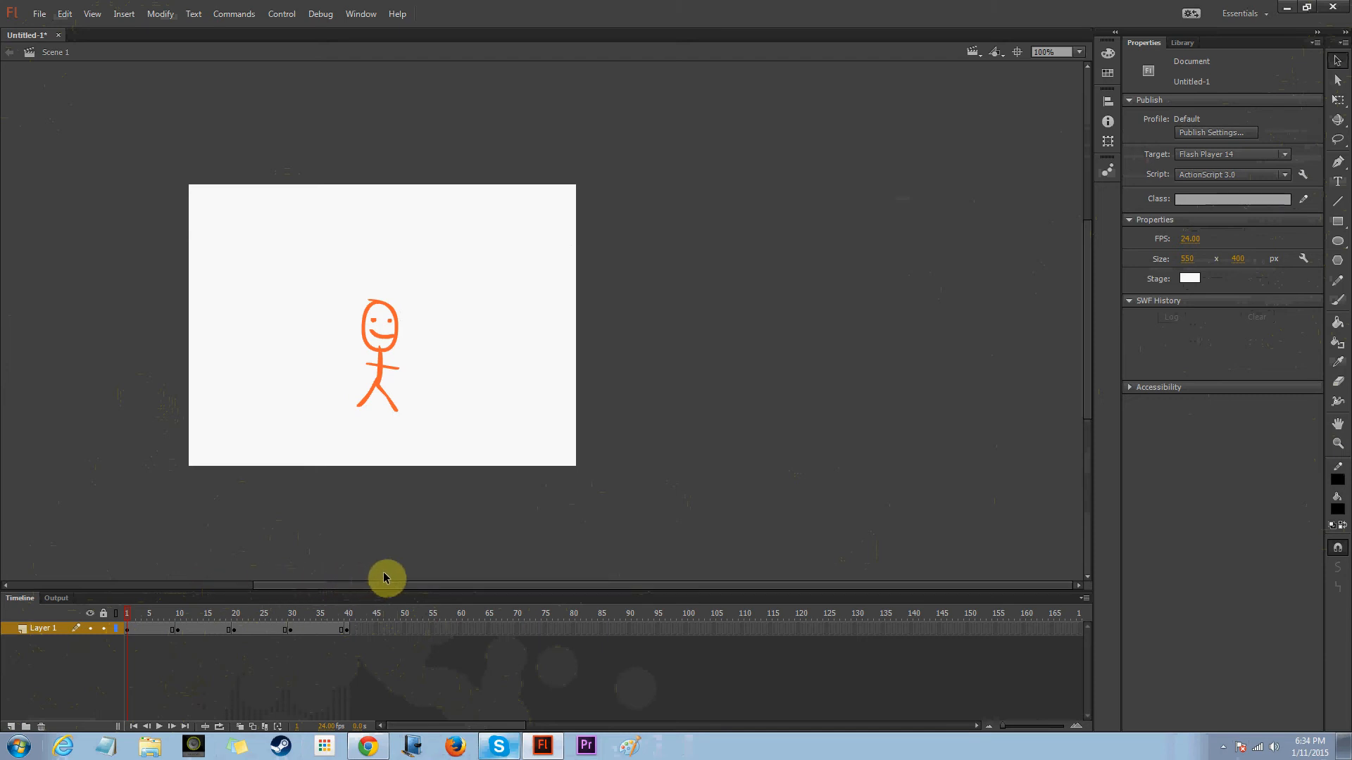
drag(390, 586, 260, 593)
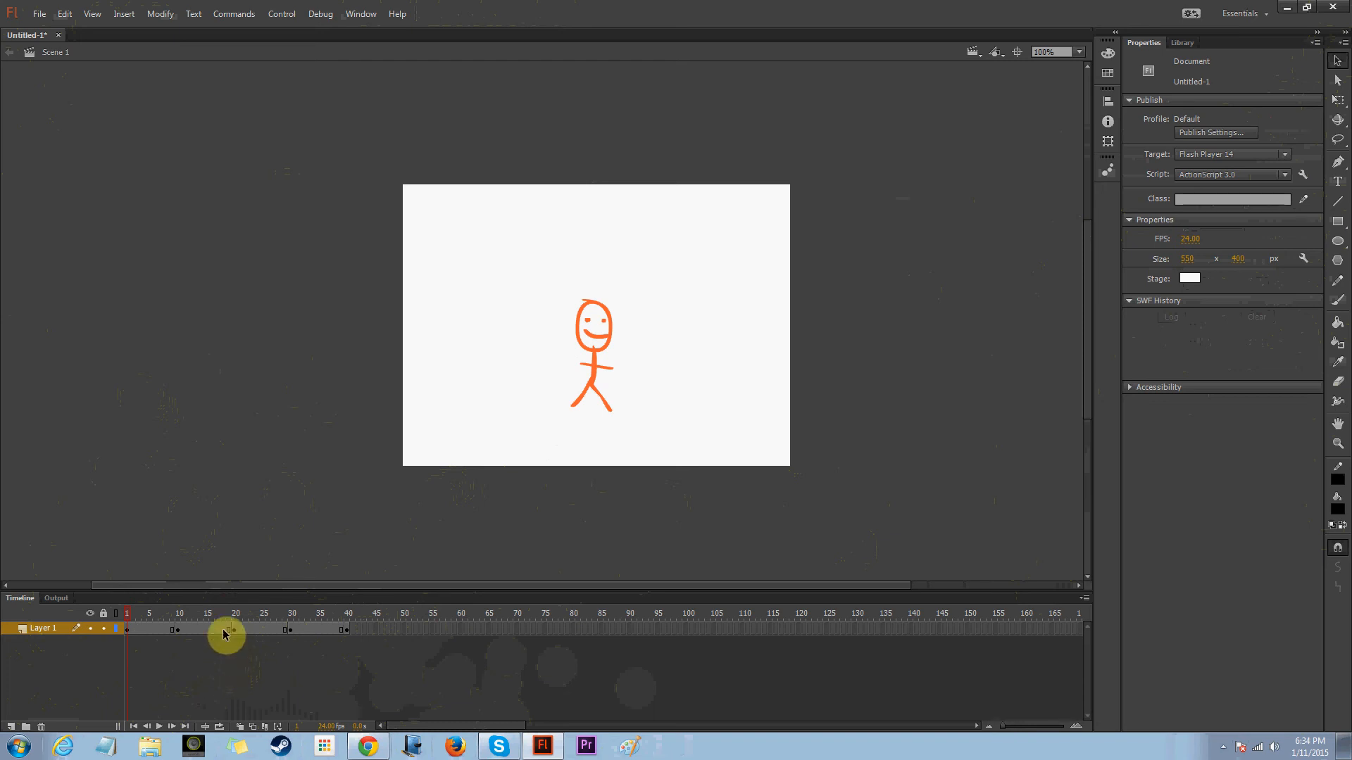
click(175, 614)
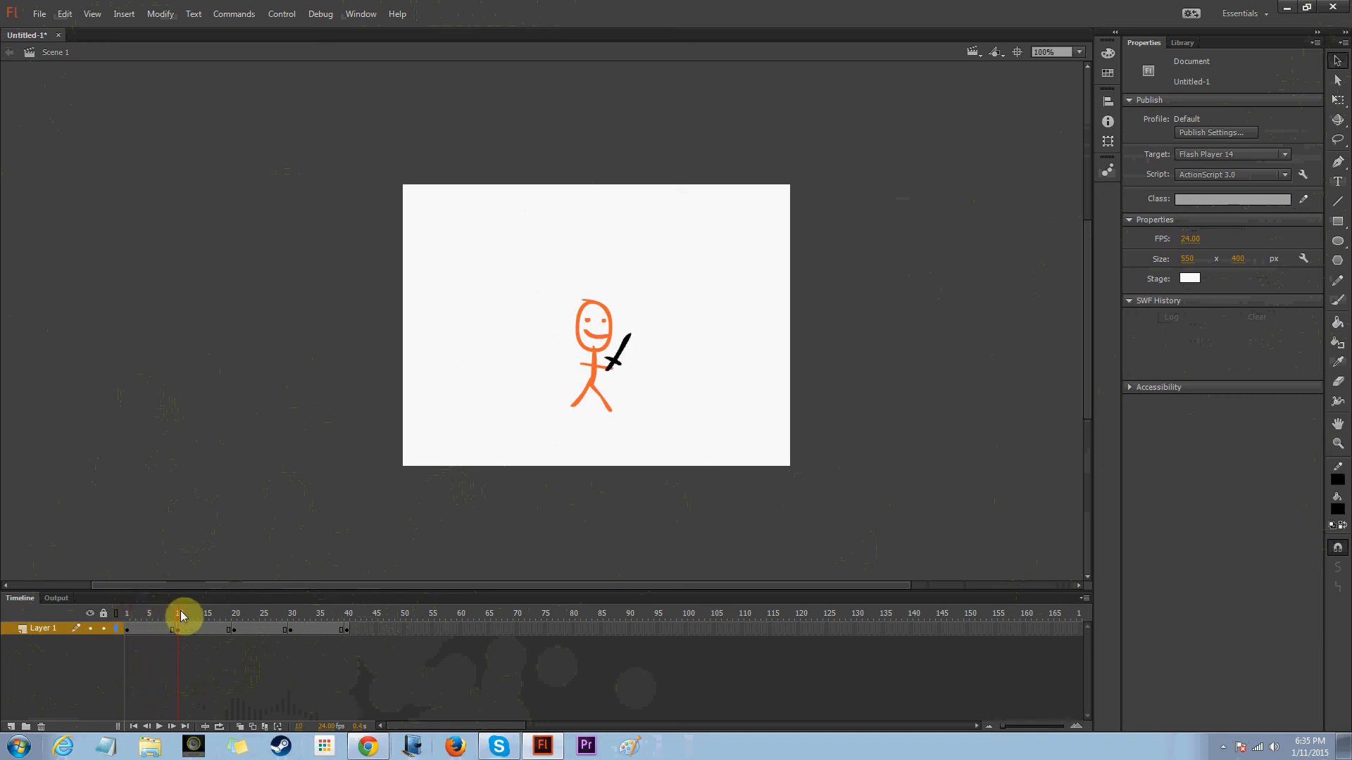
drag(217, 617, 123, 620)
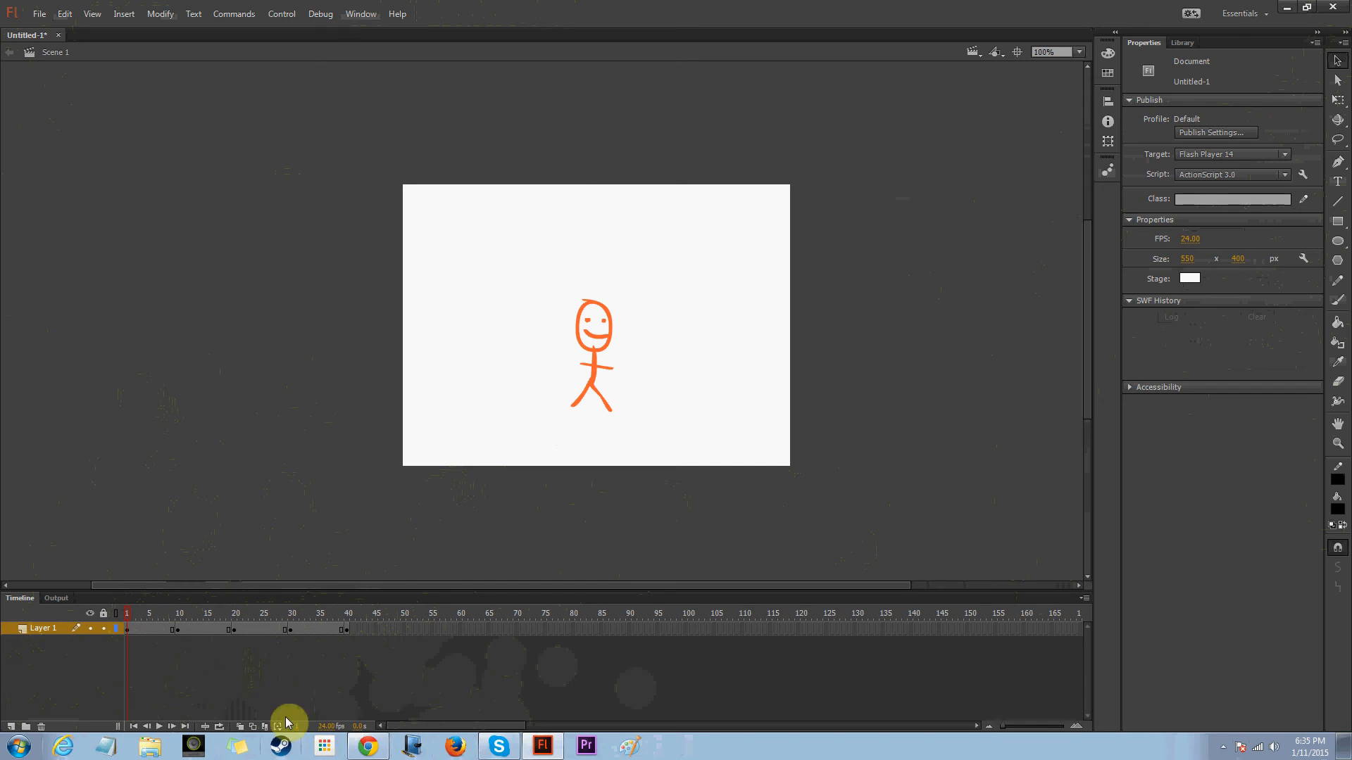